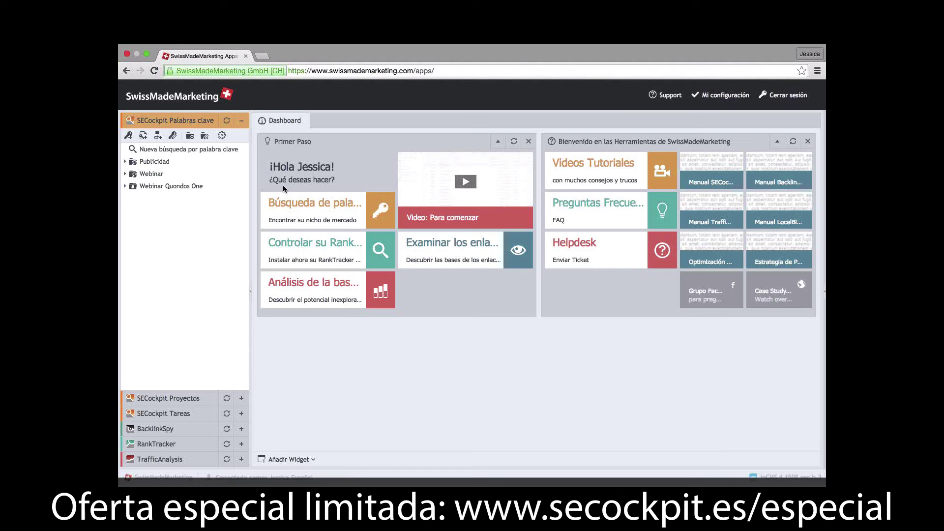
# Step: Open bocadodemar.com in a new browser tab and look through the featured products on its home page
pyautogui.click(261, 55)
pyautogui.write('b')
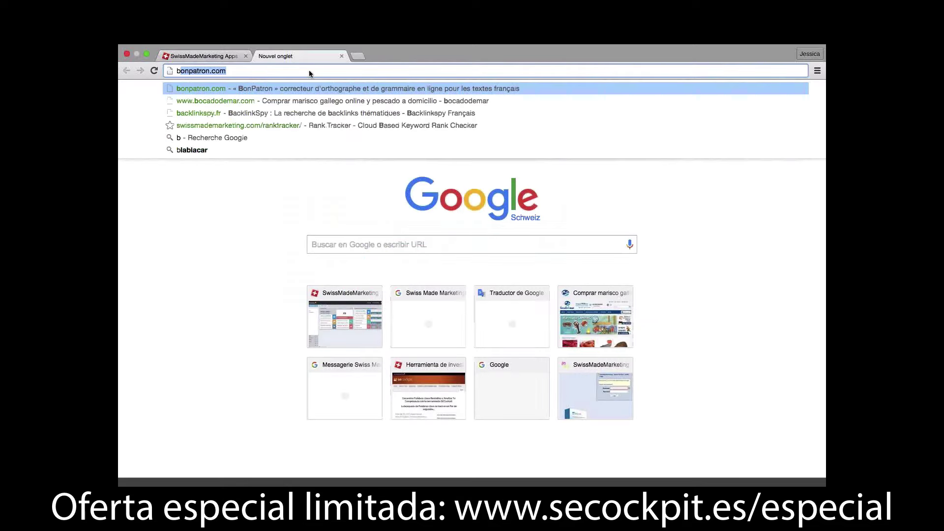
pyautogui.write('oc')
pyautogui.press('Return')
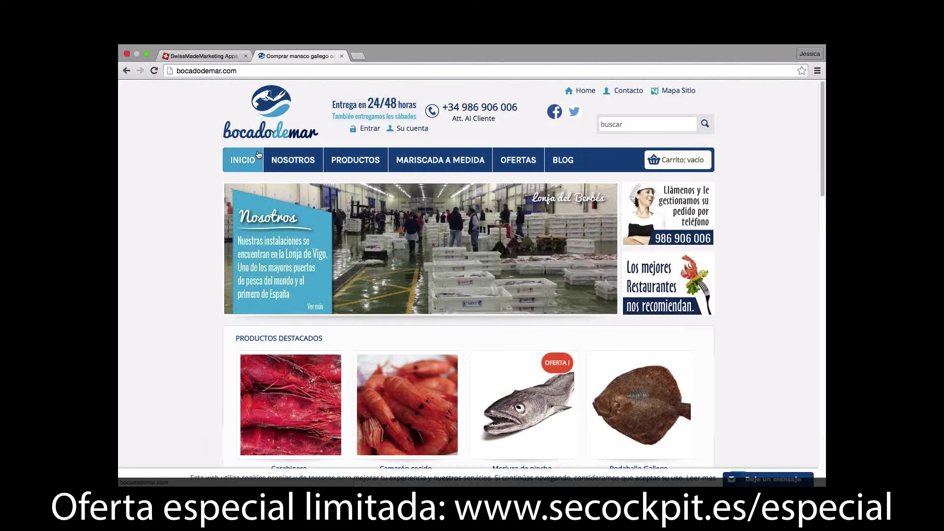
pyautogui.scroll(-5, 203, 184)
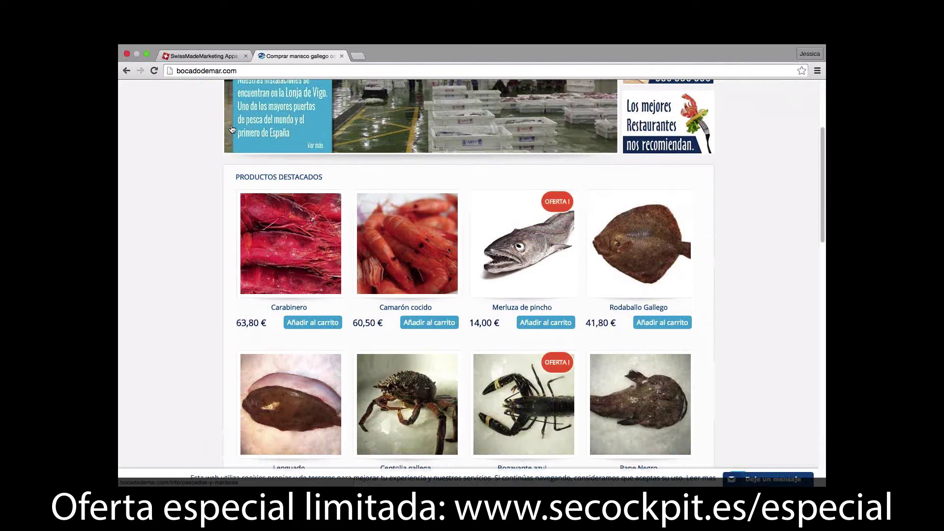
pyautogui.scroll(-4, 204, 180)
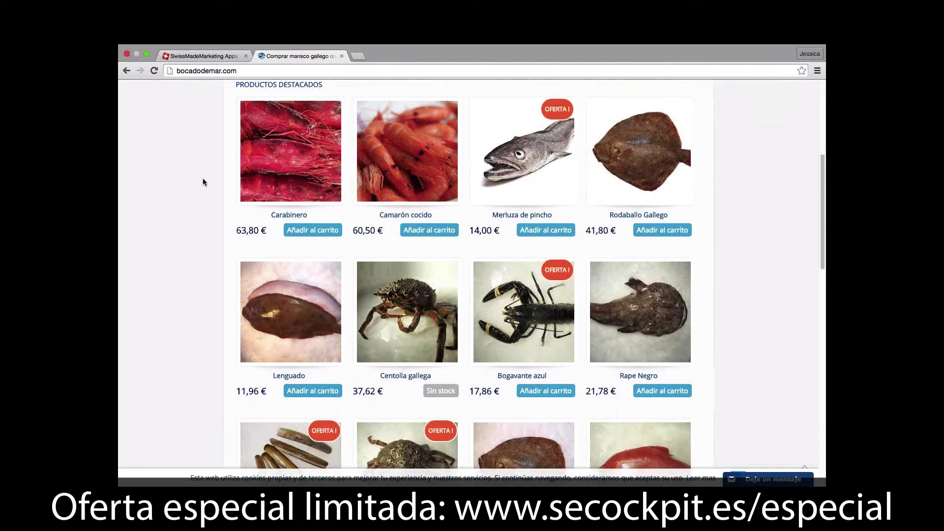
pyautogui.scroll(-4, 202, 178)
pyautogui.scroll(8, 205, 175)
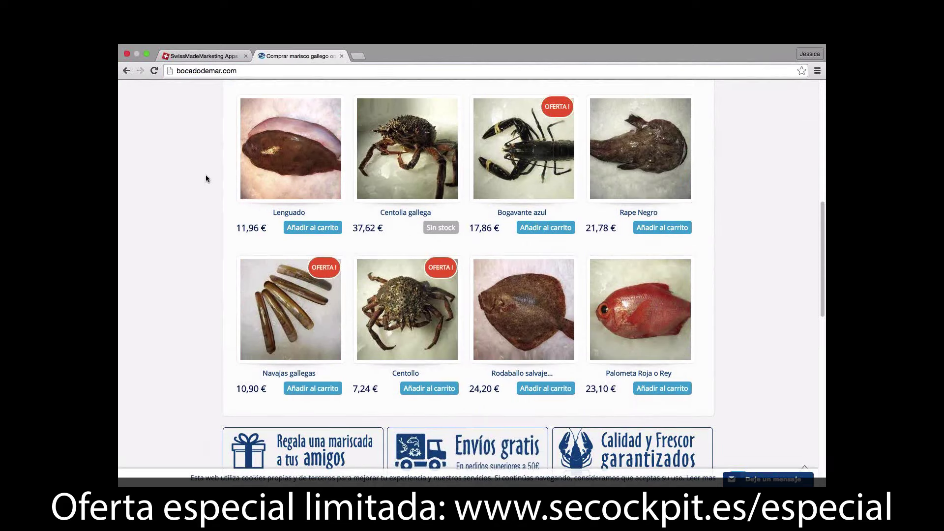
pyautogui.scroll(4, 205, 177)
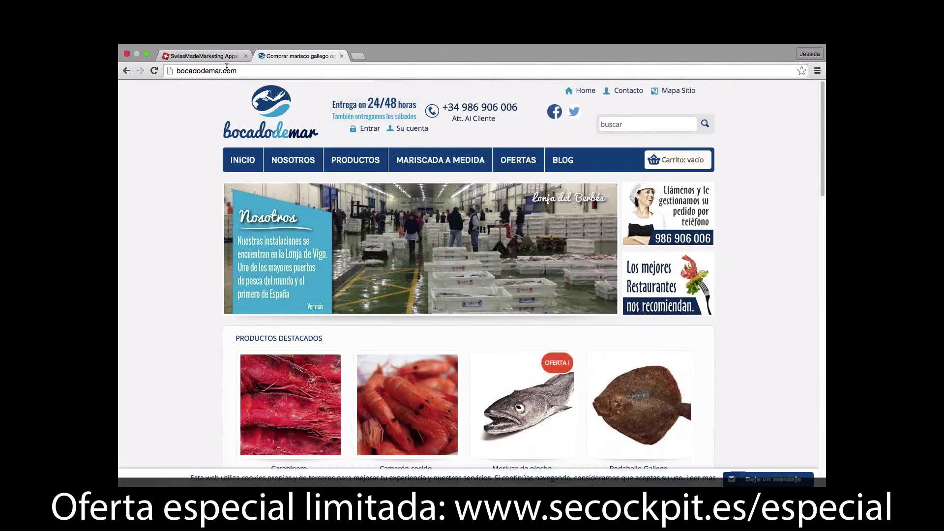
# Step: Return to the SwissMadeMarketing tab, expand the Webinar Quondos One folder and start a new keyword search
pyautogui.click(218, 58)
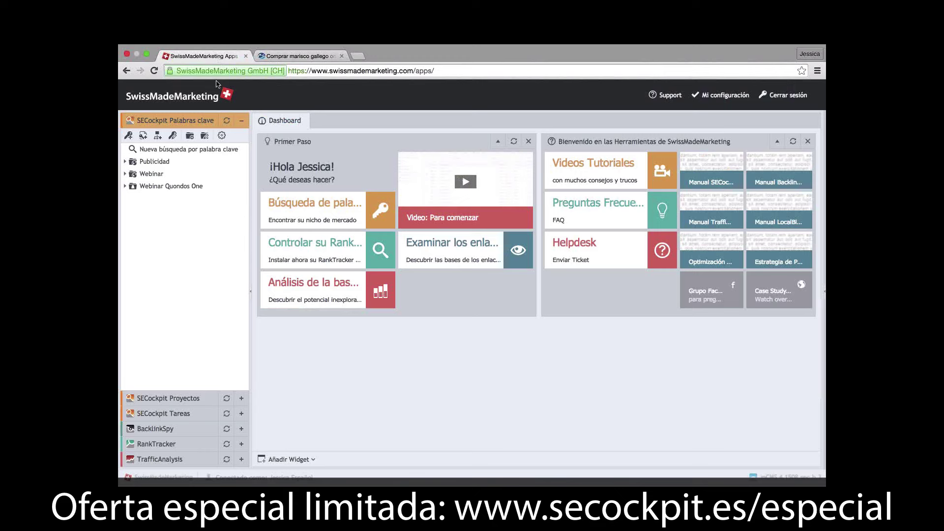
pyautogui.click(124, 186)
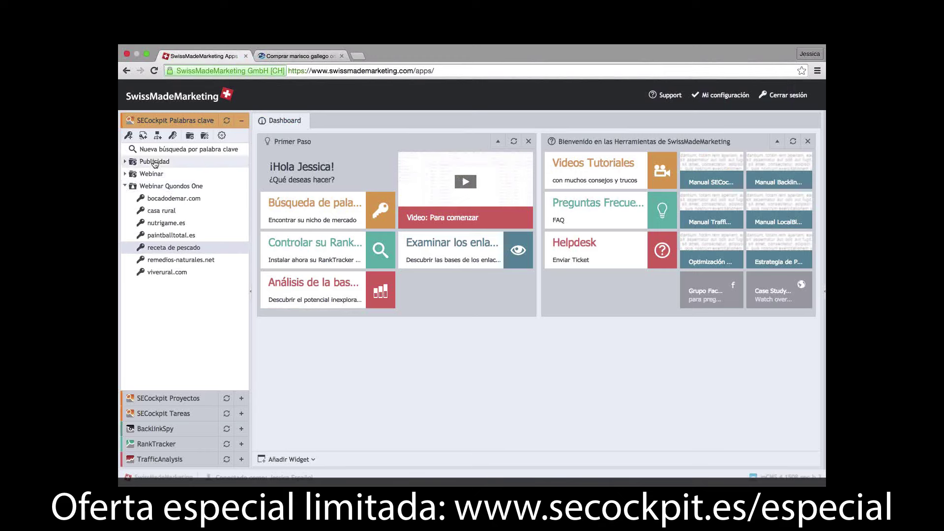
pyautogui.click(159, 247)
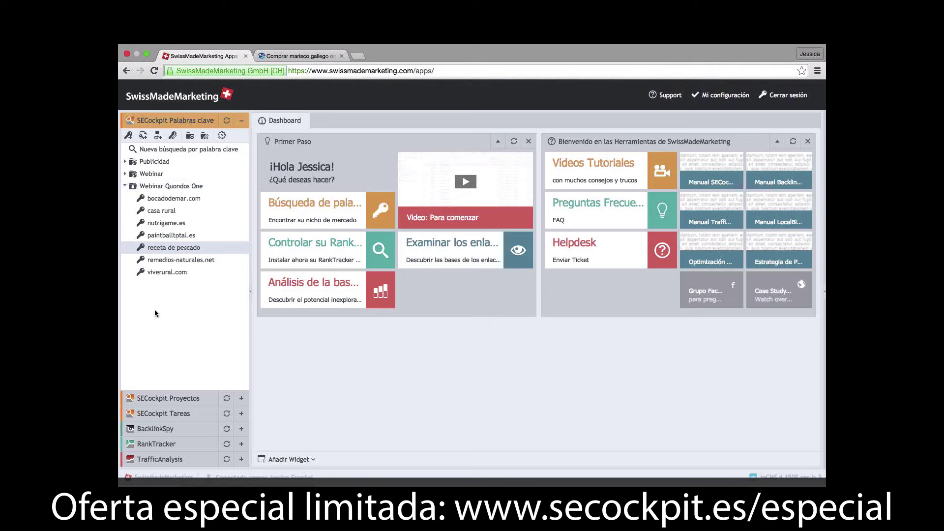
pyautogui.click(129, 136)
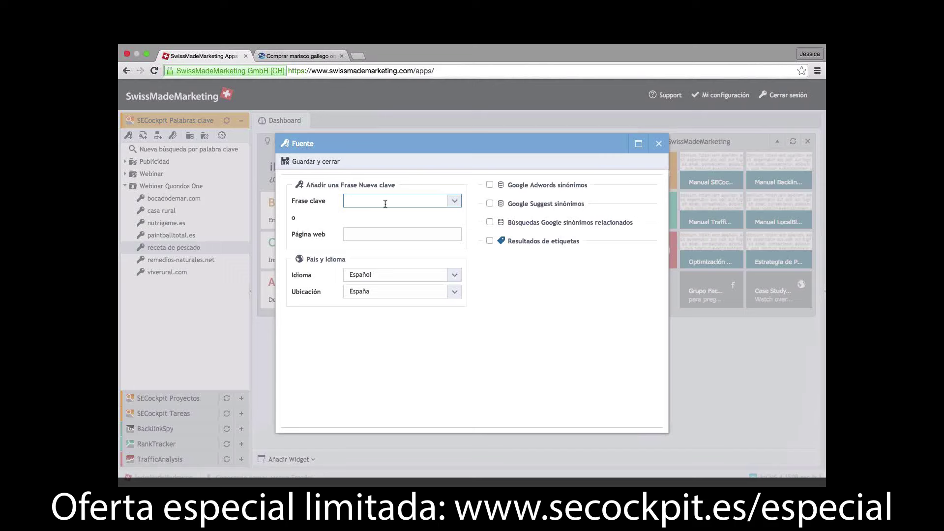
# Step: Copy the shop's address from its browser tab into the website field and trim it to bocadodemar.com
pyautogui.click(369, 234)
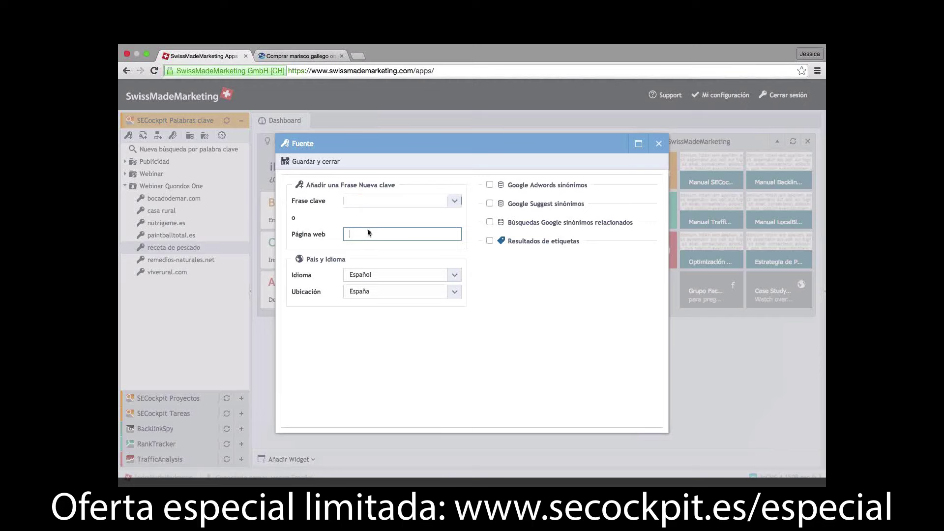
pyautogui.click(273, 55)
pyautogui.click(173, 71)
pyautogui.press('super+c')
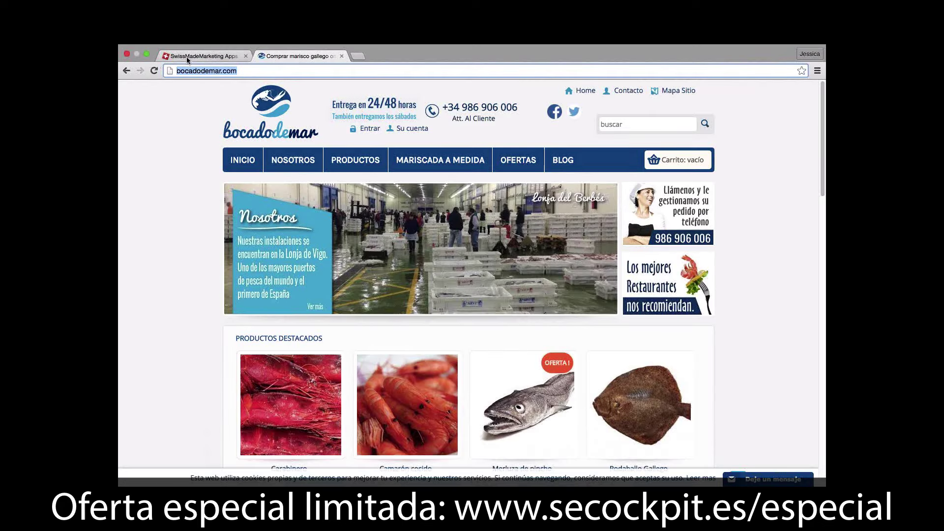
pyautogui.click(187, 57)
pyautogui.press('super+v')
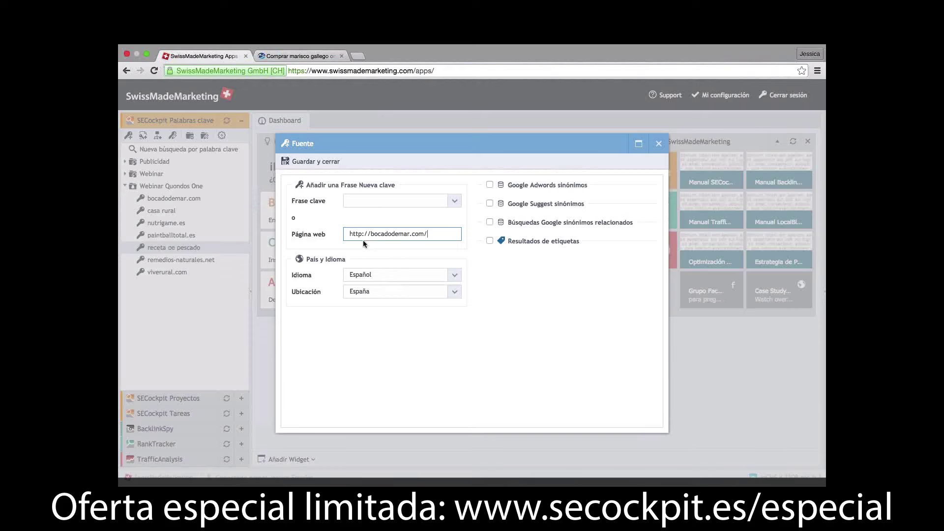
pyautogui.moveTo(371, 234); pyautogui.dragTo(336, 235)
pyautogui.press('BackSpace')
pyautogui.click(414, 238)
pyautogui.press('BackSpace')
# Step: Review the language and location choices, keep Español and España, and save the new keyword source
pyautogui.click(457, 278)
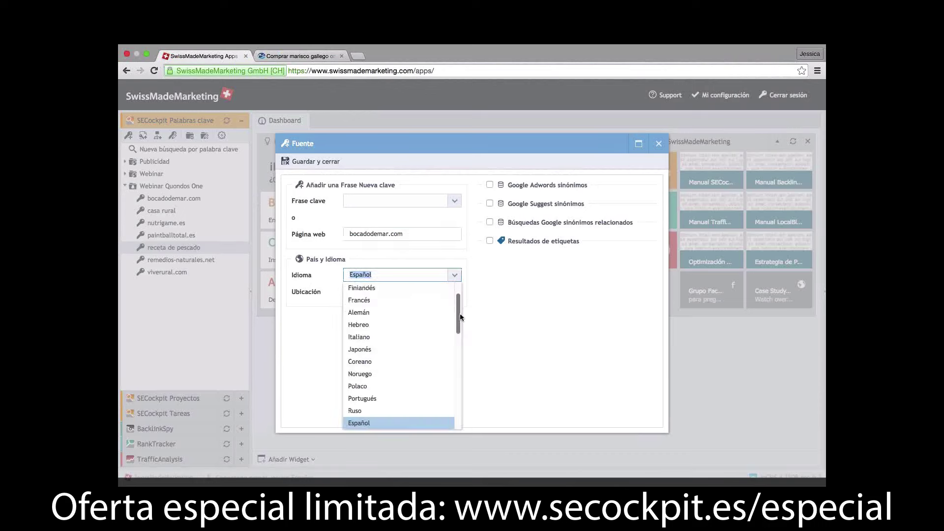
pyautogui.scroll(-5, 458, 355)
pyautogui.click(559, 348)
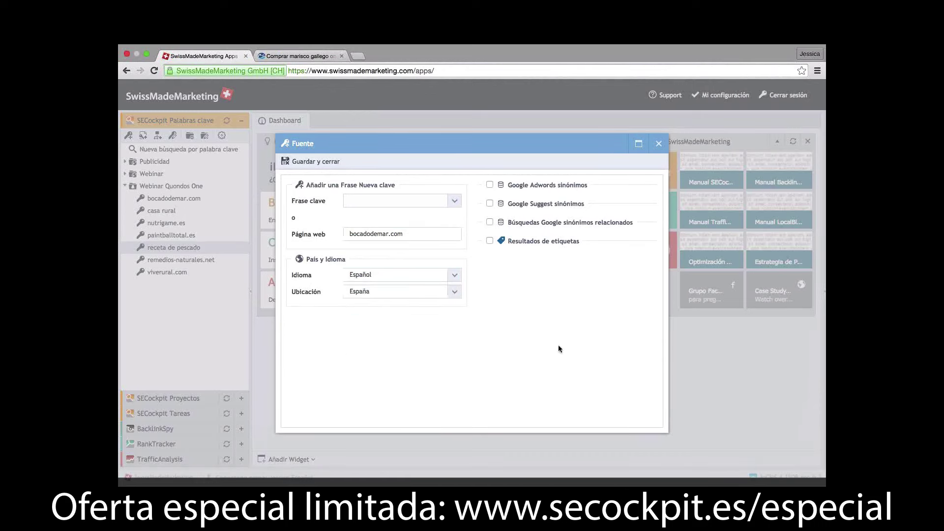
pyautogui.click(455, 293)
pyautogui.moveTo(458, 309)
pyautogui.mouseDown()
pyautogui.moveTo(449, 335)
pyautogui.moveTo(457, 319)
pyautogui.mouseUp()
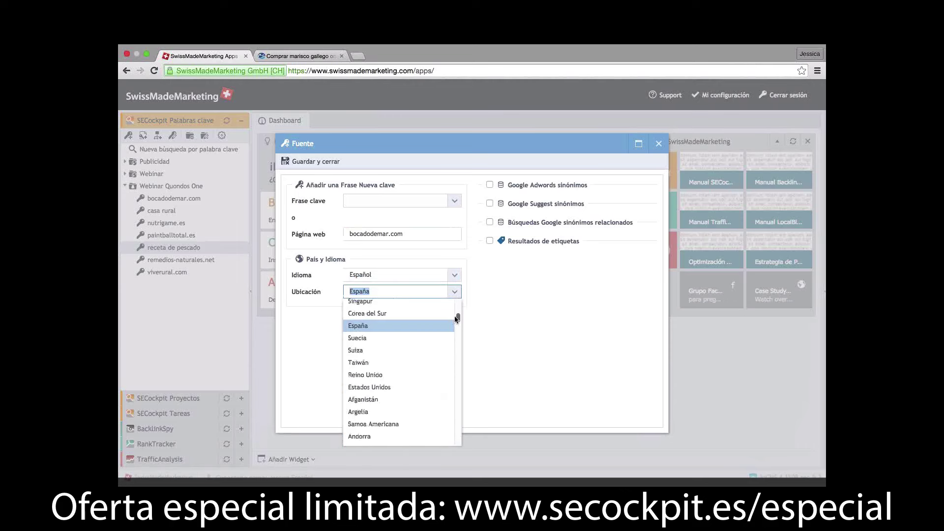
pyautogui.click(551, 347)
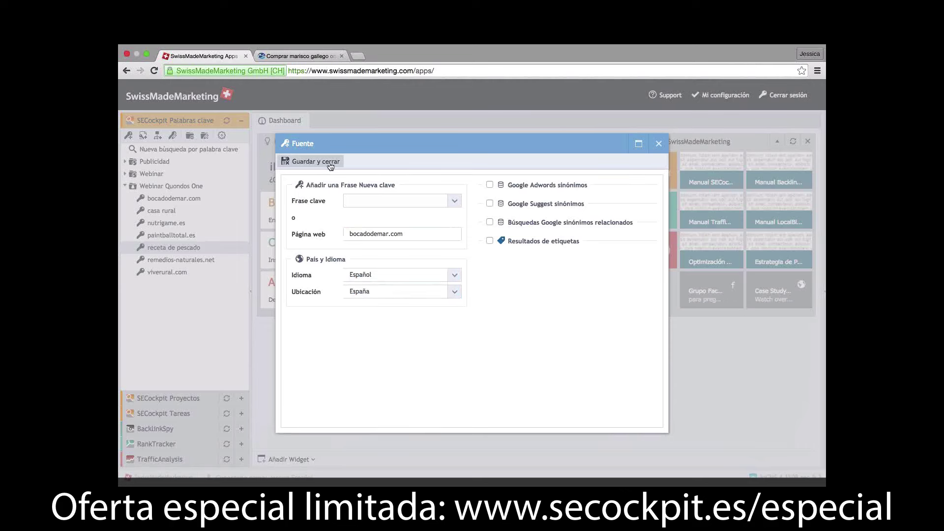
pyautogui.click(305, 163)
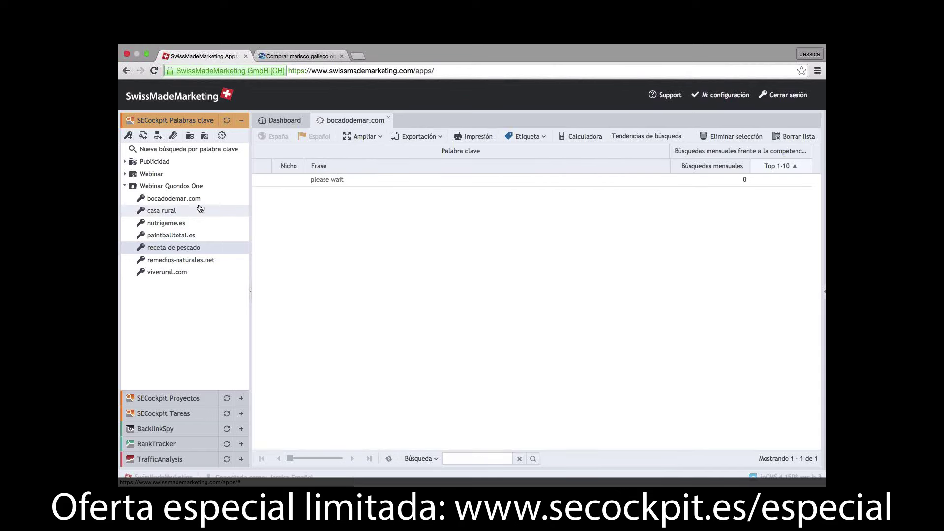
# Step: Open the bocadodemar.com keyword list from the Webinar Quondos One folder, close the duplicate tab and skim the phrases
pyautogui.doubleClick(177, 201)
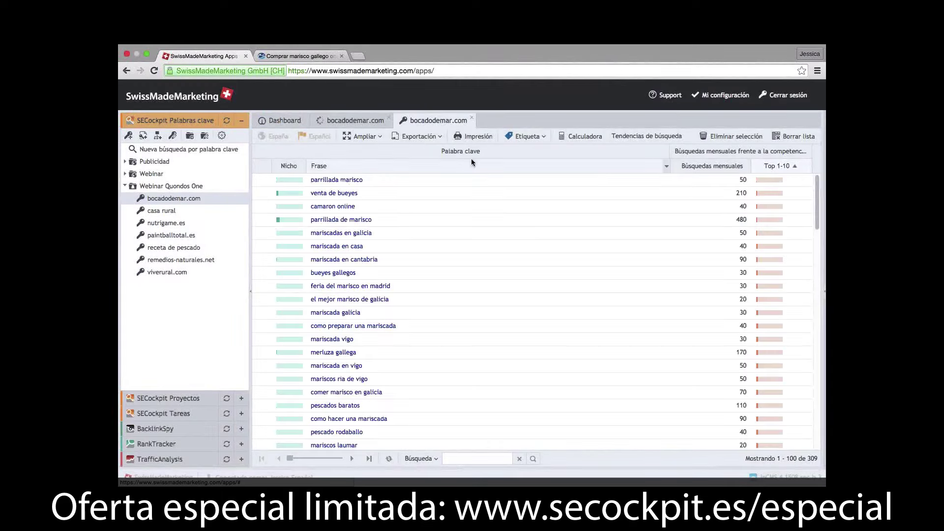
pyautogui.click(472, 118)
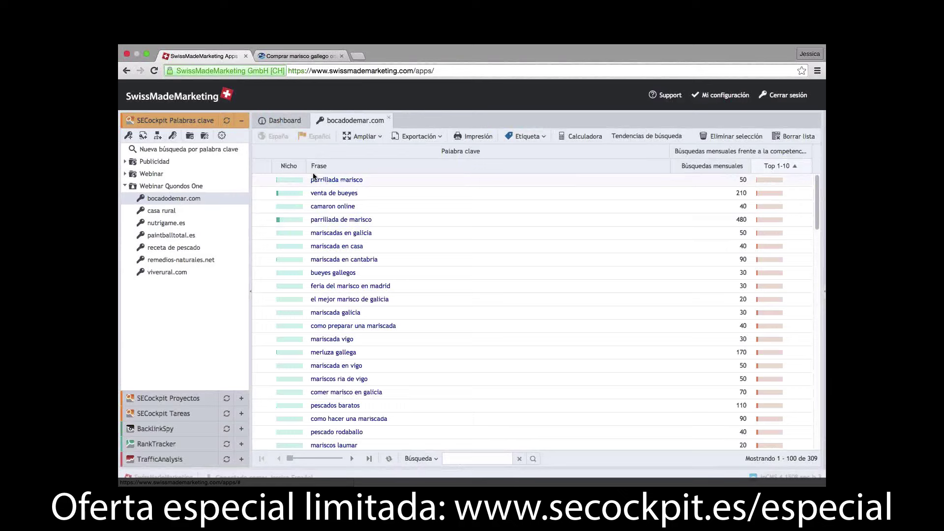
pyautogui.scroll(-2, 409, 220)
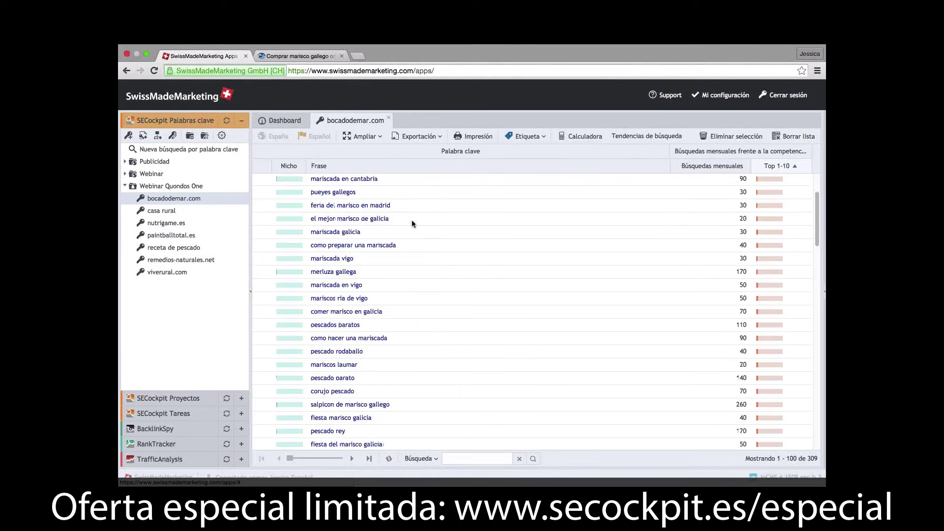
pyautogui.scroll(2, 410, 220)
# Step: Sort the bocadodemar.com keyword list by Nicho in descending order
pyautogui.moveTo(301, 169)
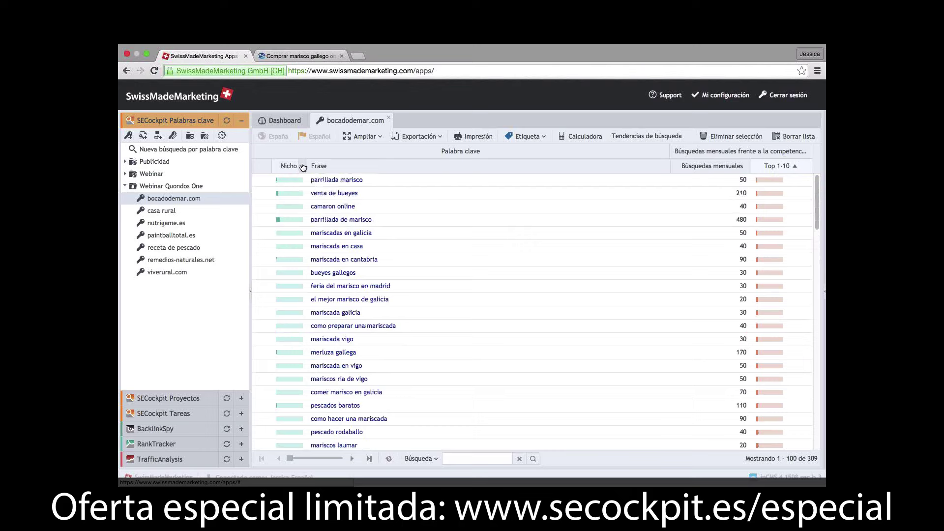
pyautogui.click(301, 168)
pyautogui.click(318, 193)
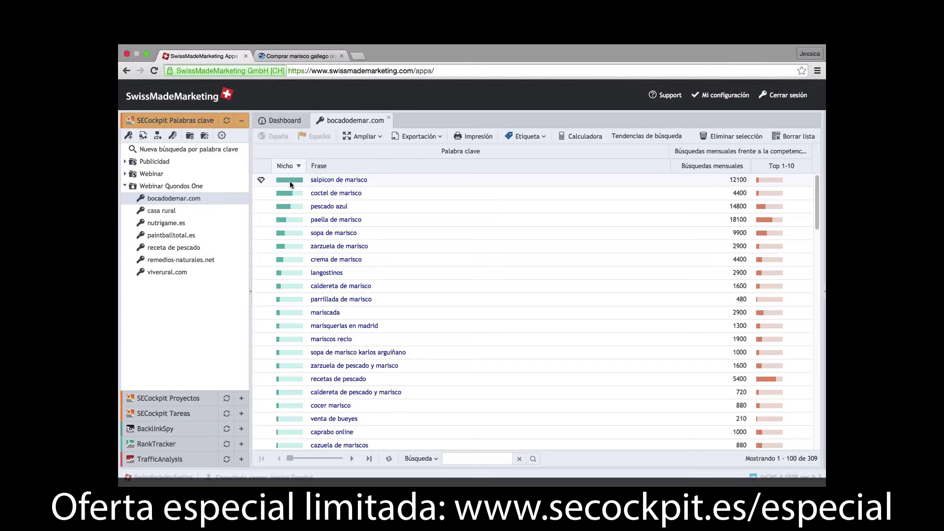
# Step: Open the keyword analysis for "salpicon de marisco" and check the metric columns of its Top 10 results
pyautogui.click(317, 181)
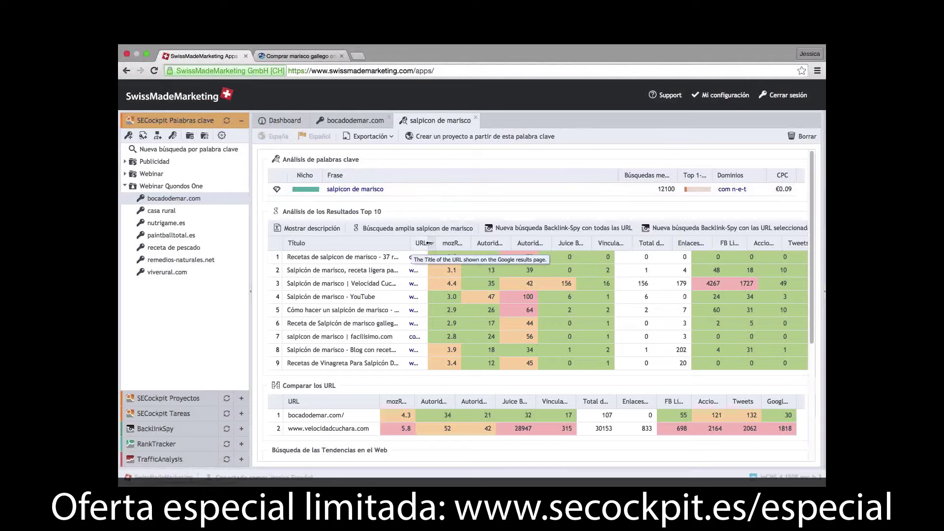
pyautogui.moveTo(429, 244)
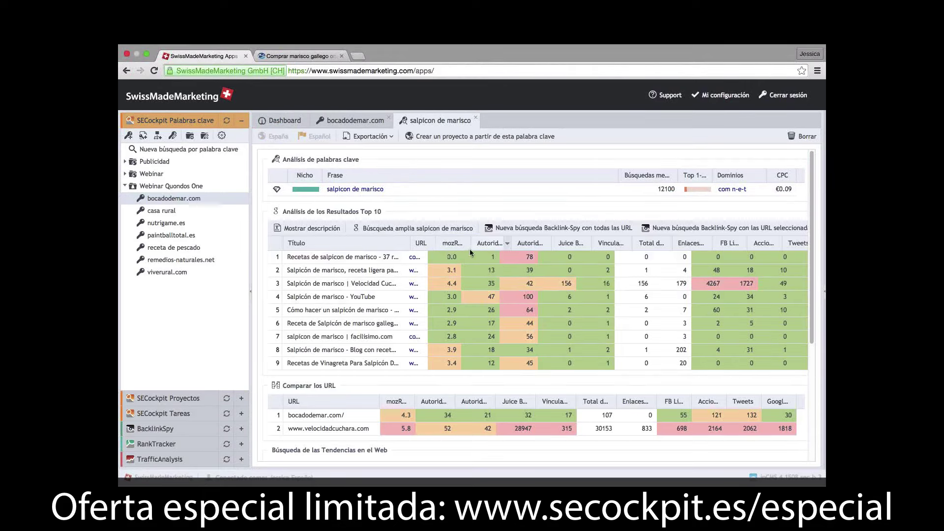
pyautogui.moveTo(537, 243)
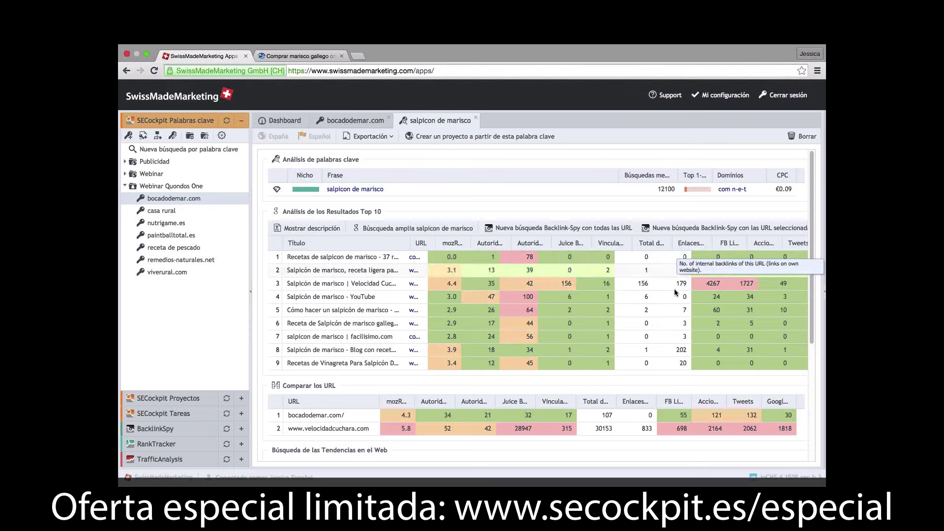
# Step: Hide the FB Likes, Acciones FB, Tweets and Google +1s columns in the Top 10 results and widen the page authority column
pyautogui.moveTo(725, 242)
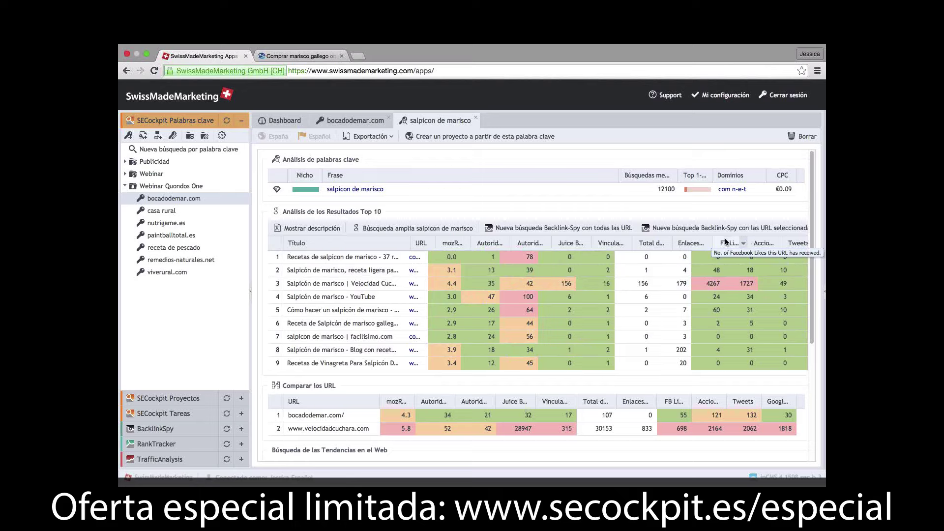
pyautogui.click(743, 243)
pyautogui.moveTo(749, 286)
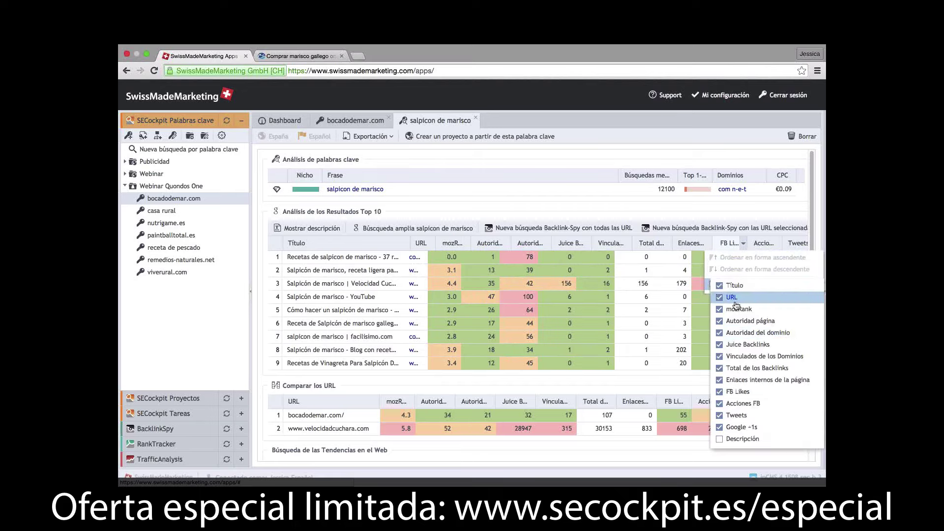
pyautogui.click(733, 415)
pyautogui.click(732, 404)
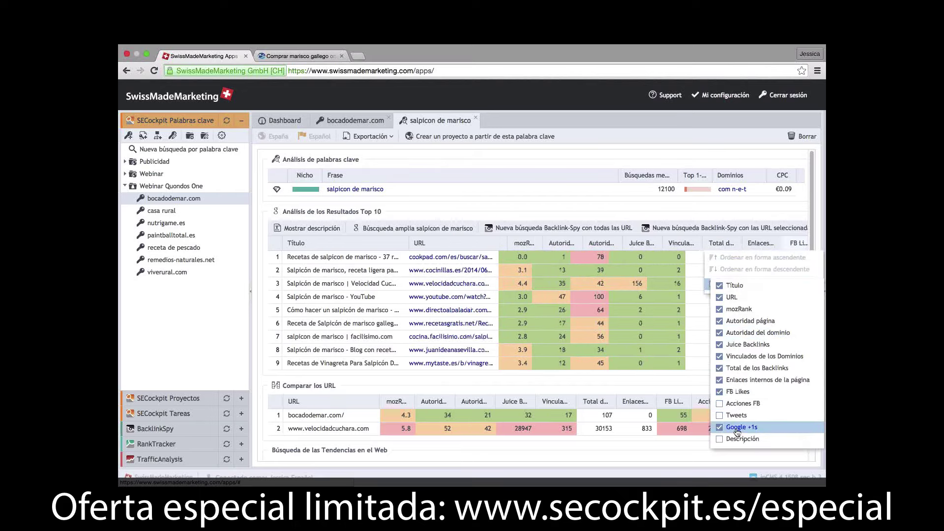
pyautogui.click(741, 427)
pyautogui.click(737, 392)
pyautogui.click(578, 193)
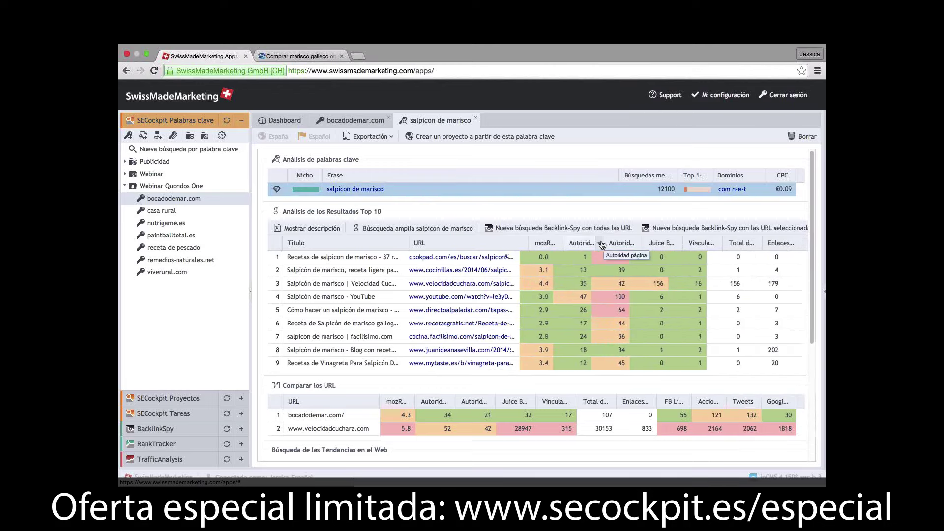
pyautogui.moveTo(604, 243); pyautogui.dragTo(613, 243)
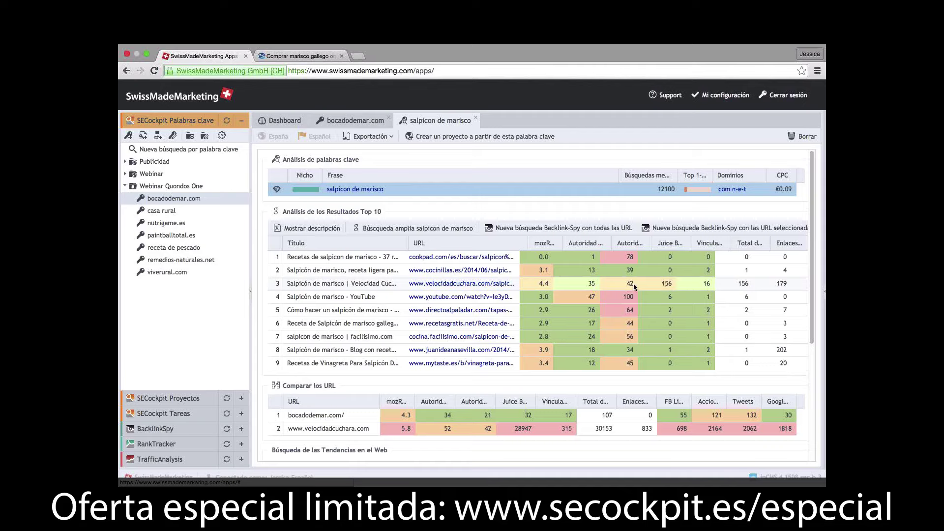
# Step: Open the third Top 10 result, the velocidadcuchara.com recipe, and look over the page
pyautogui.click(472, 283)
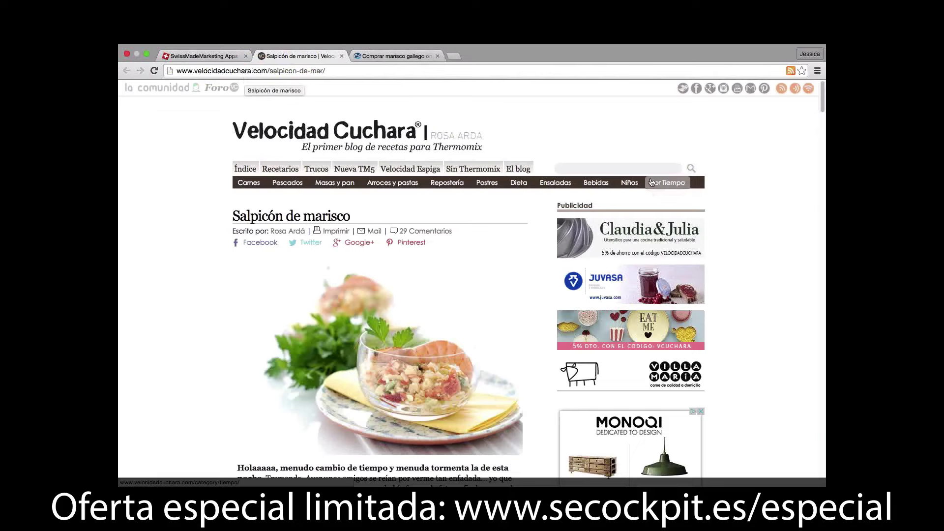
pyautogui.scroll(-4, 661, 290)
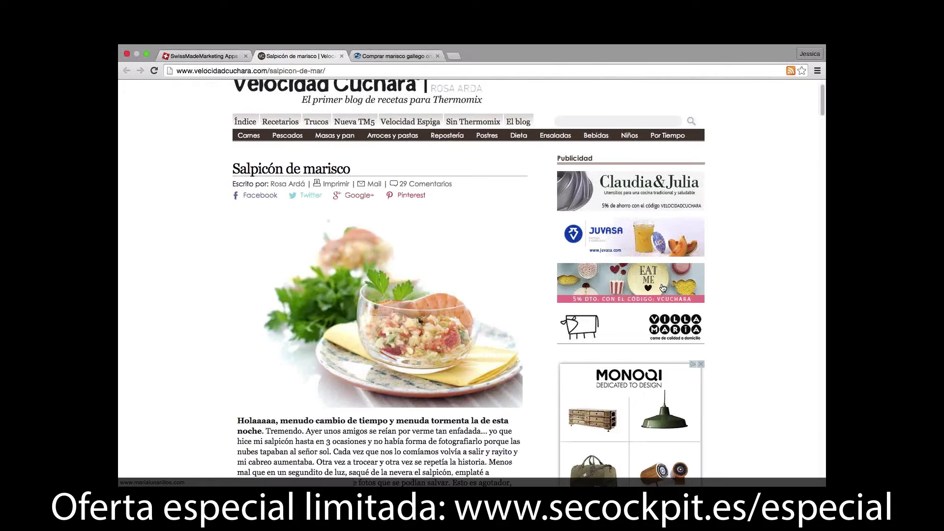
pyautogui.scroll(-1, 659, 280)
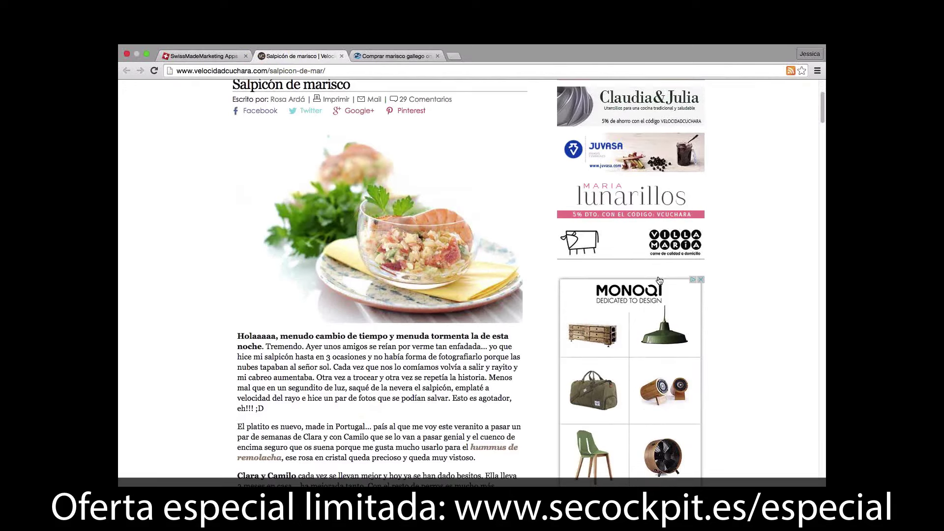
pyautogui.scroll(5, 659, 280)
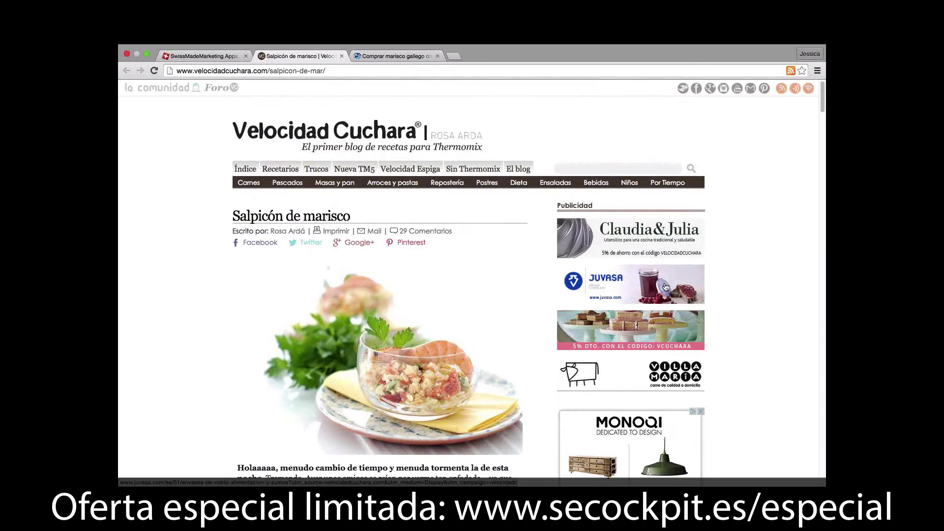
# Step: Return from the recipe page to the "salpicon de marisco" analysis and examine its URL comparison and web search trend chart
pyautogui.scroll(-1, 665, 287)
pyautogui.scroll(1, 666, 287)
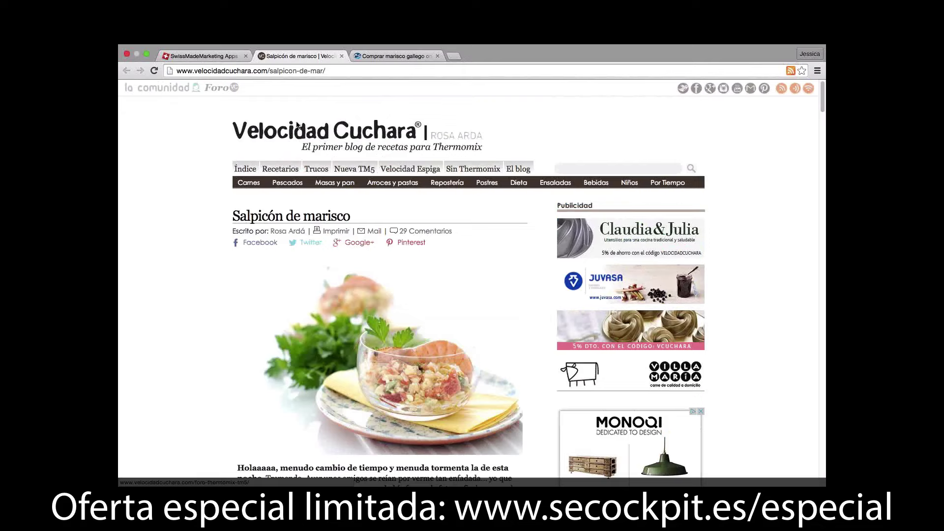
pyautogui.click(205, 57)
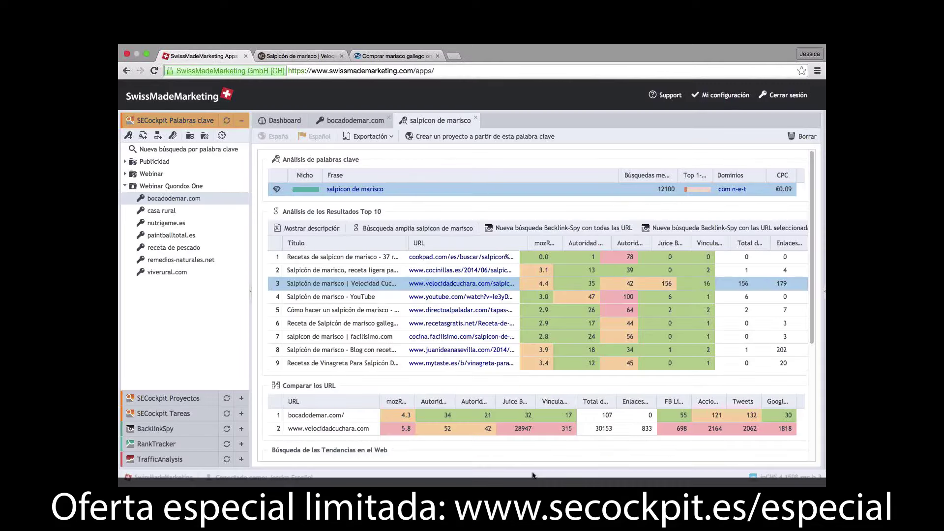
pyautogui.scroll(-2, 512, 402)
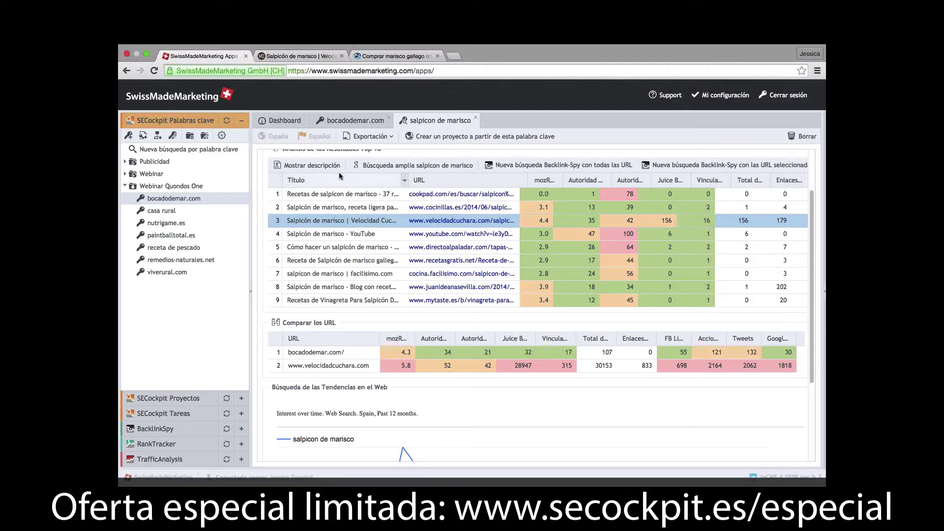
pyautogui.scroll(-3, 349, 177)
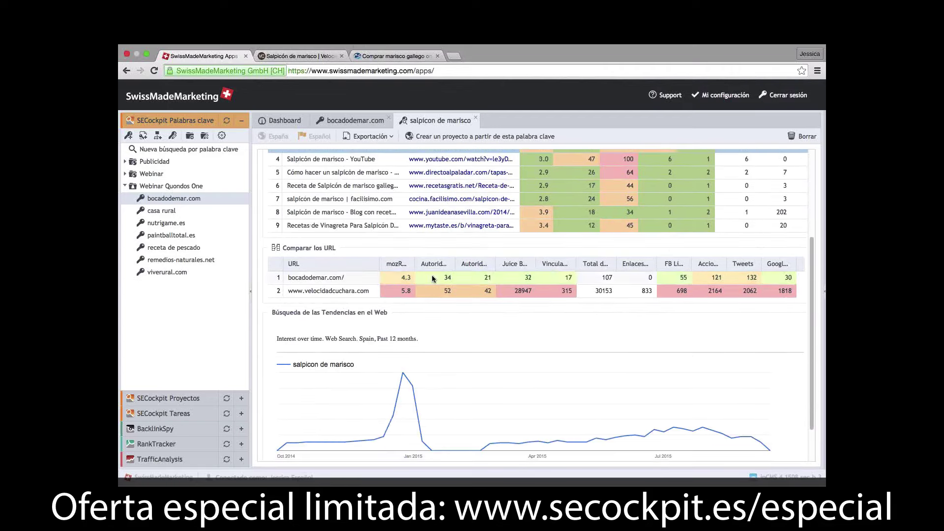
pyautogui.scroll(-2, 432, 275)
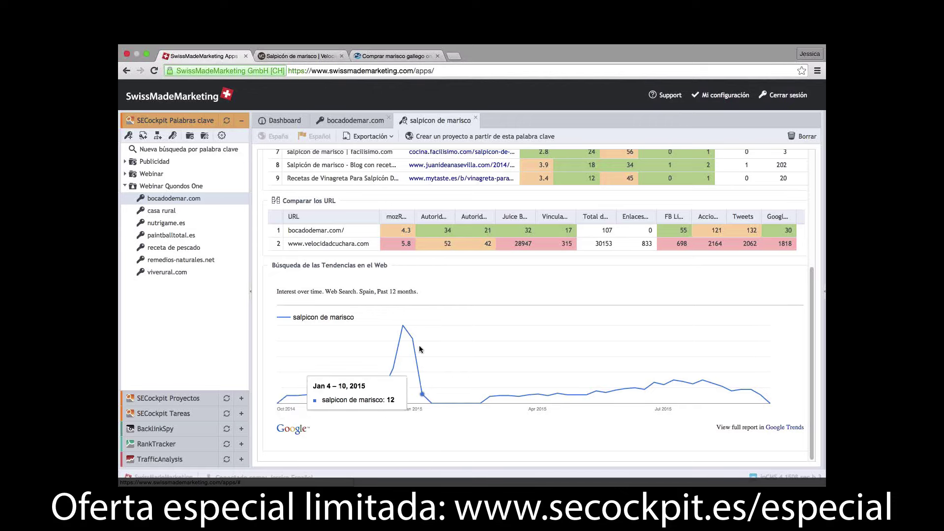
pyautogui.scroll(5, 420, 345)
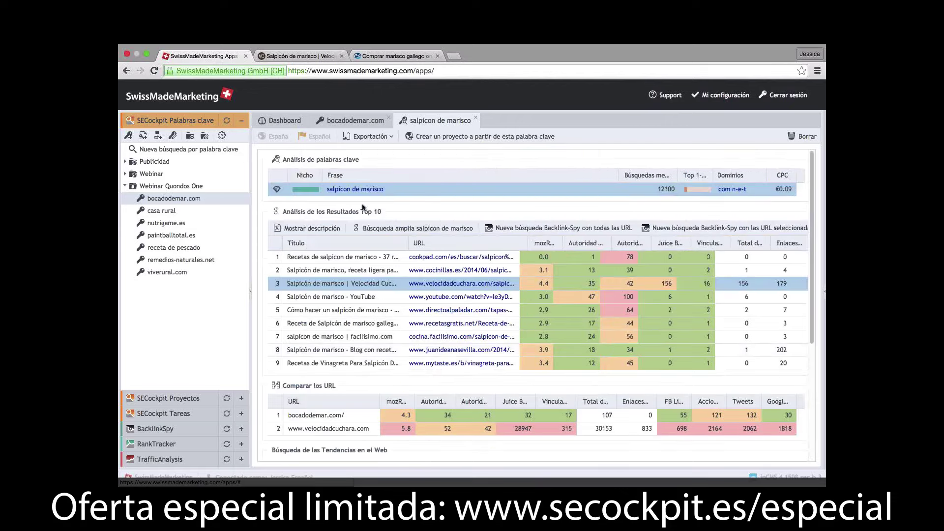
# Step: Open the broad Google search for "salpicon de marisco" and highlight the google.es domain and the search phrase
pyautogui.click(386, 228)
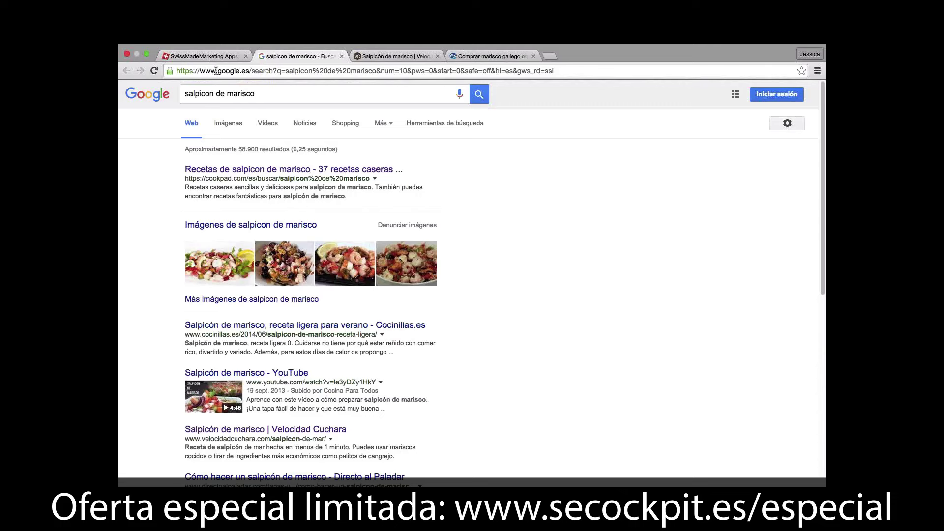
pyautogui.moveTo(216, 70); pyautogui.dragTo(252, 71)
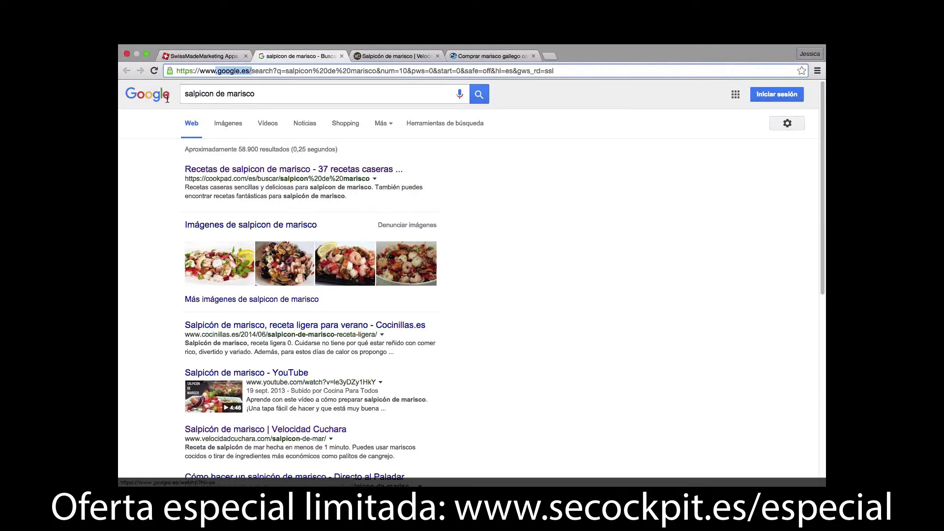
pyautogui.moveTo(182, 93); pyautogui.dragTo(283, 94)
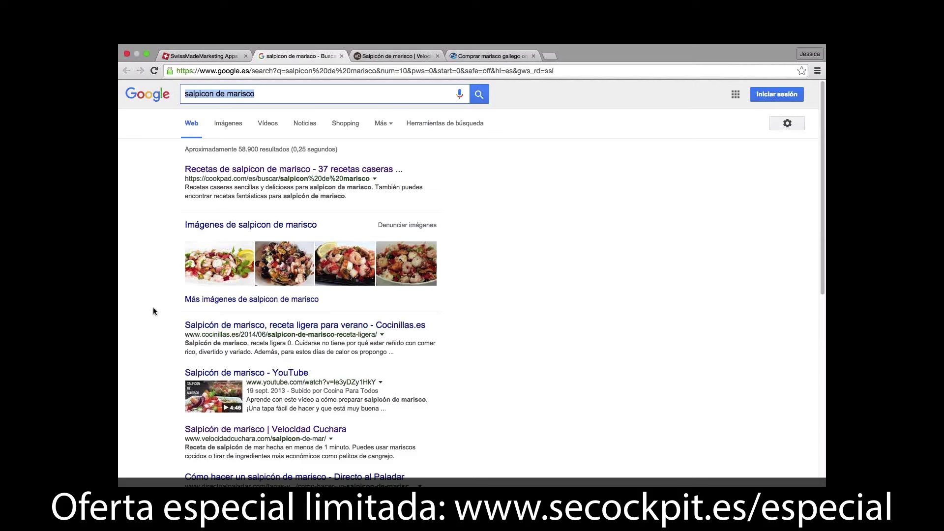
# Step: Check Google's autocomplete suggestions for "salpicon de marisco" with "a" and "h" appended and with "*" in front of the phrase
pyautogui.click(285, 95)
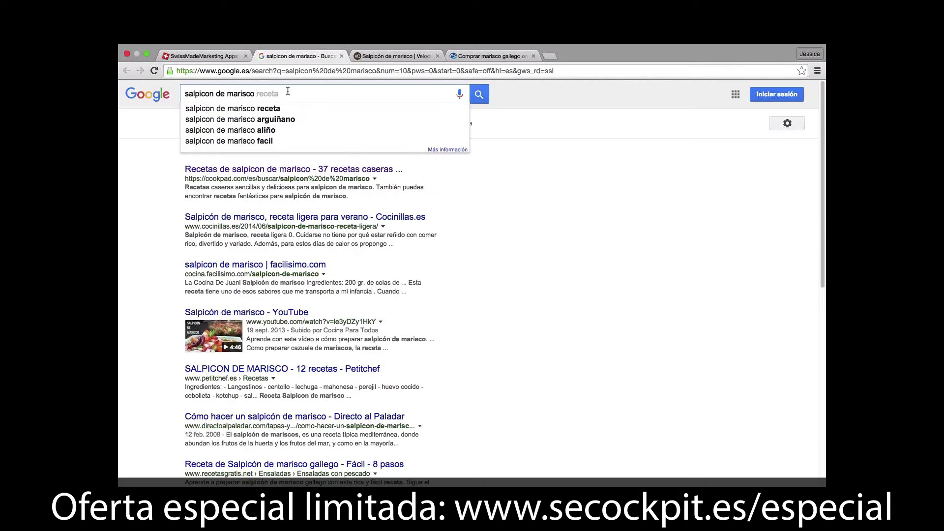
pyautogui.write('a')
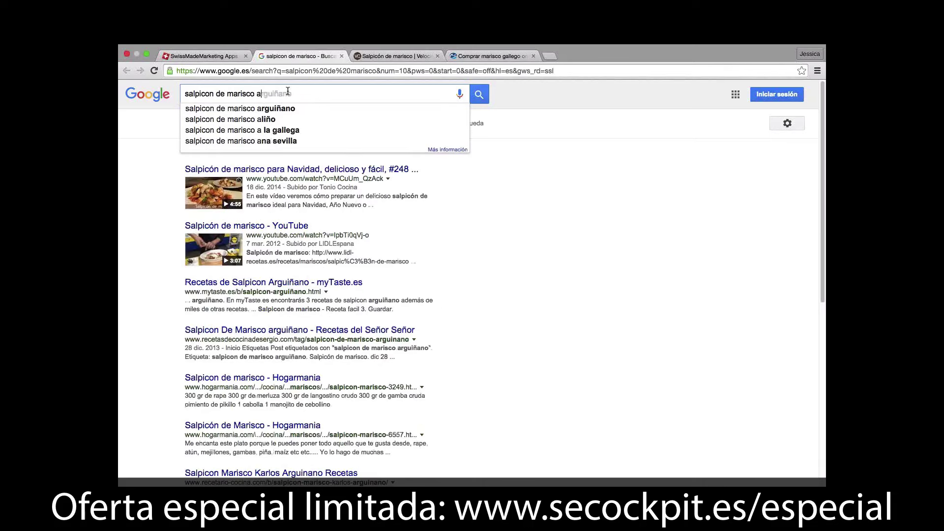
pyautogui.press('BackSpace')
pyautogui.write('h')
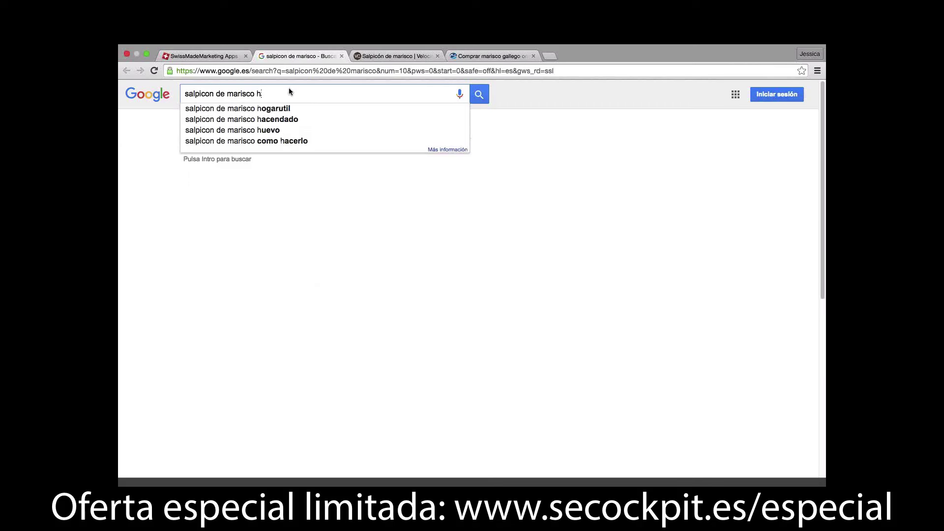
pyautogui.press('BackSpace')
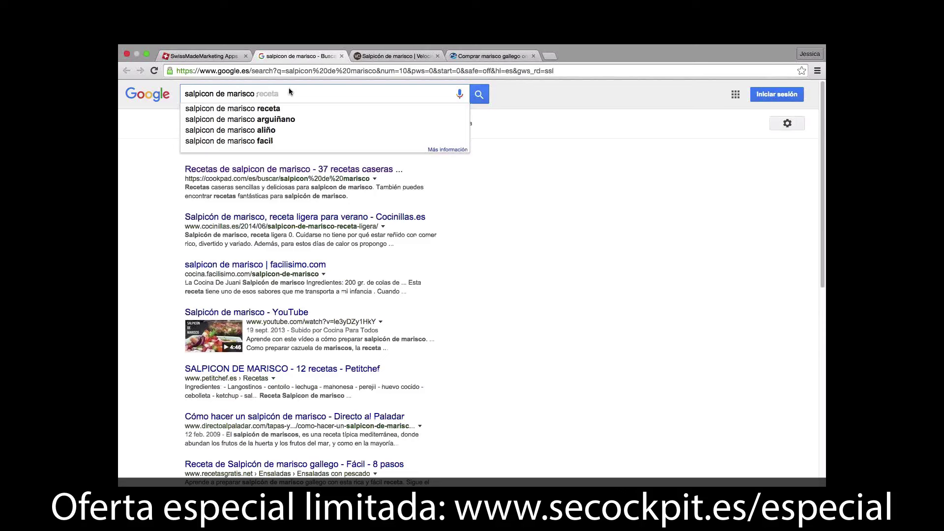
pyautogui.click(186, 94)
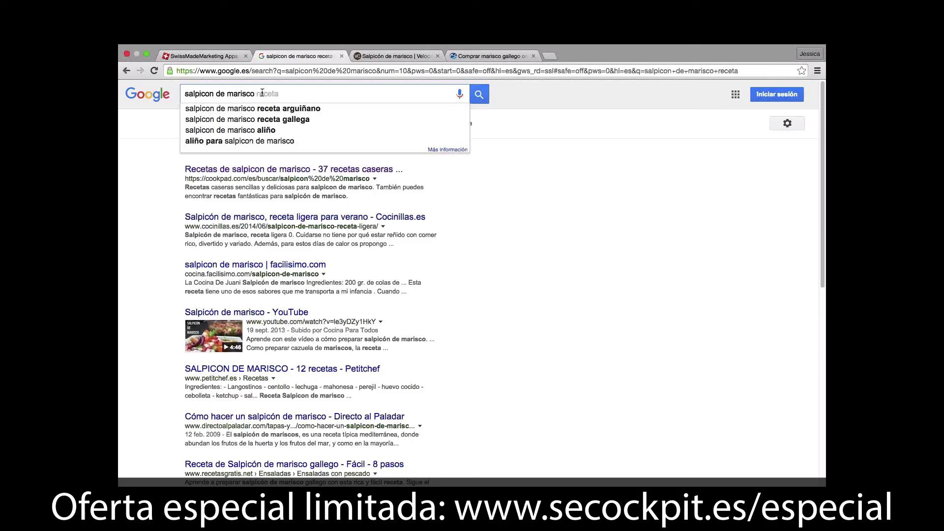
pyautogui.write('*')
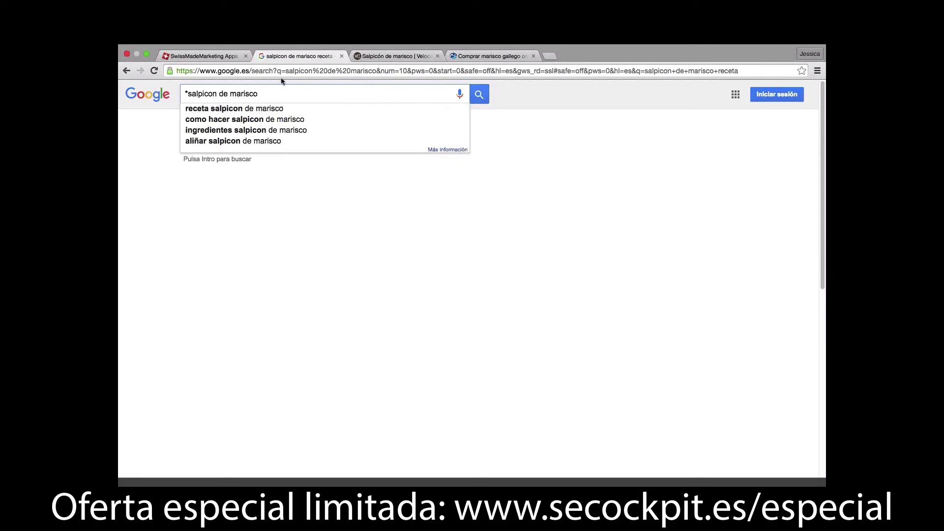
pyautogui.press('BackSpace')
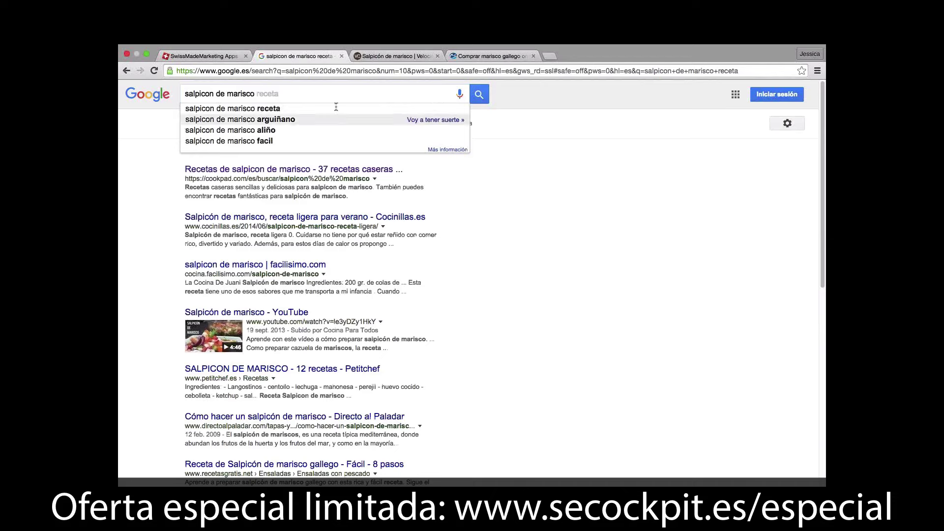
# Step: Switch back to SECockpit and close the "salpicon de marisco" analysis and the bocadodemar.com keyword list
pyautogui.click(208, 57)
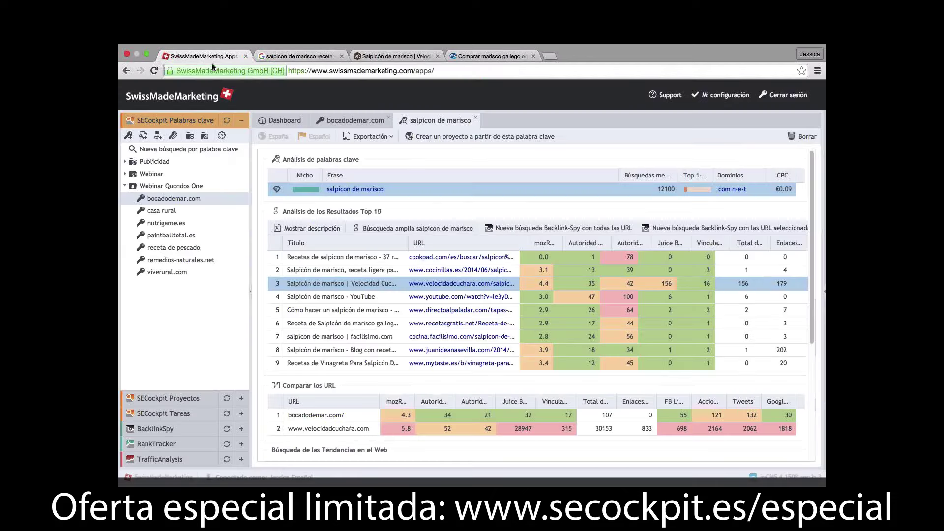
pyautogui.click(476, 118)
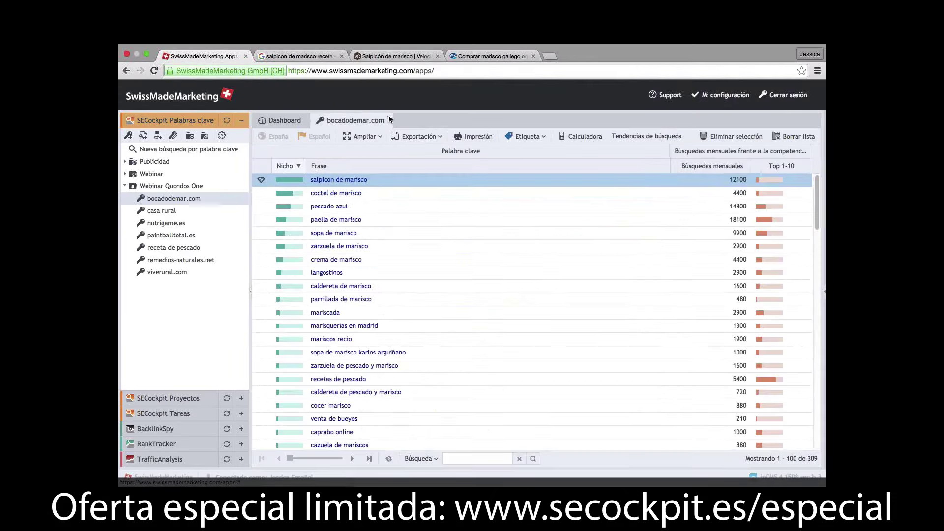
pyautogui.click(389, 119)
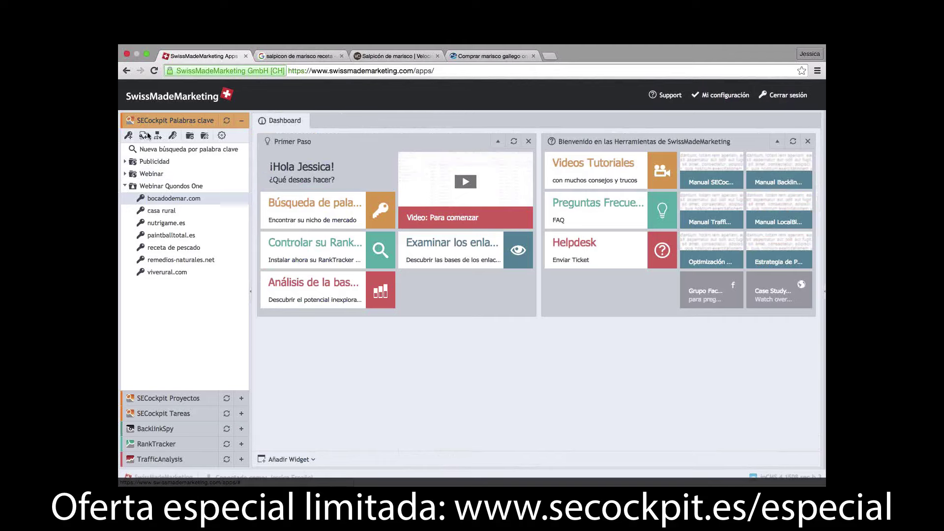
# Step: Start a new keyword search with "receta de pescado" as the key phrase
pyautogui.click(130, 136)
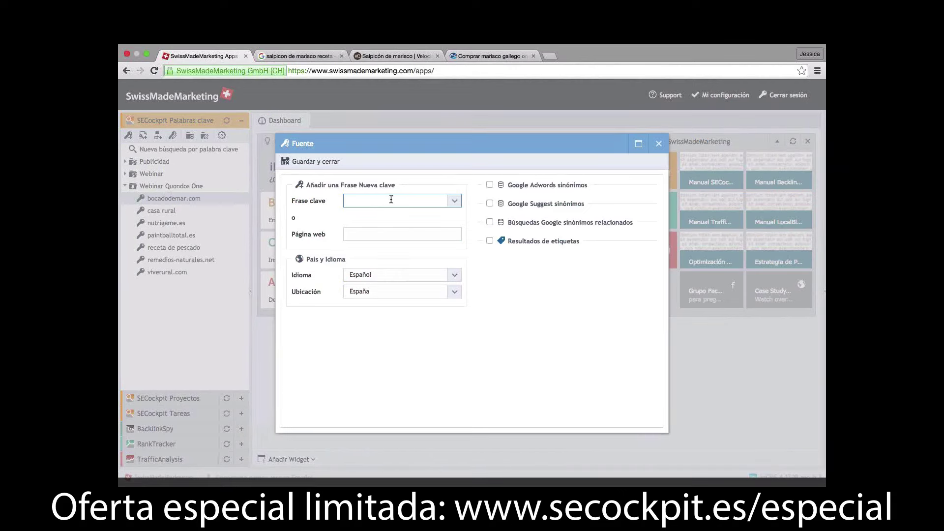
pyautogui.write('rece')
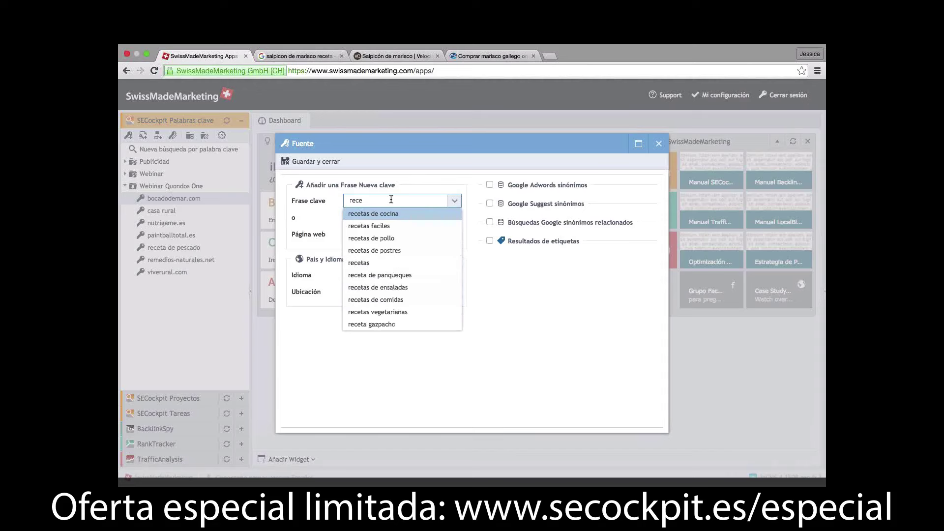
pyautogui.write('ta de p')
pyautogui.write('escado')
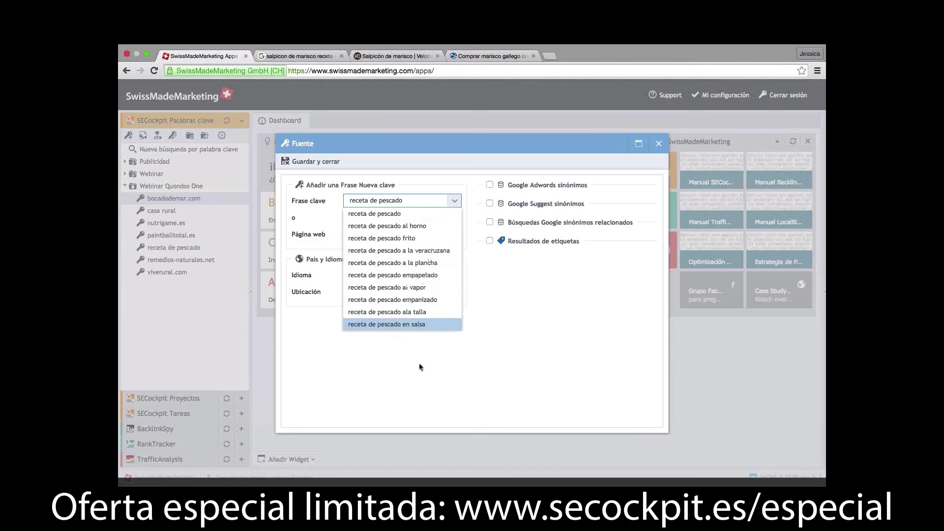
pyautogui.click(468, 391)
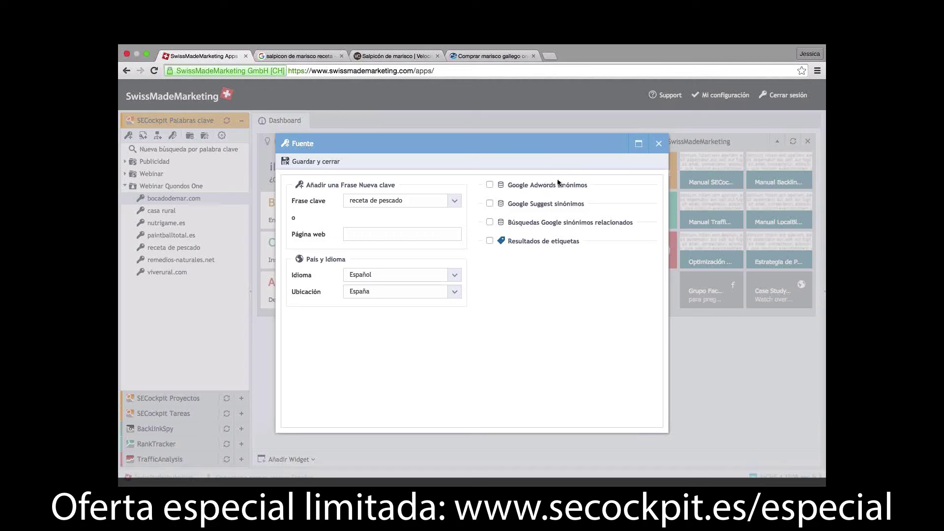
# Step: Review the settings of the Google Adwords sinónimos and Google Suggest sinónimos sources, leaving both disabled
pyautogui.click(490, 185)
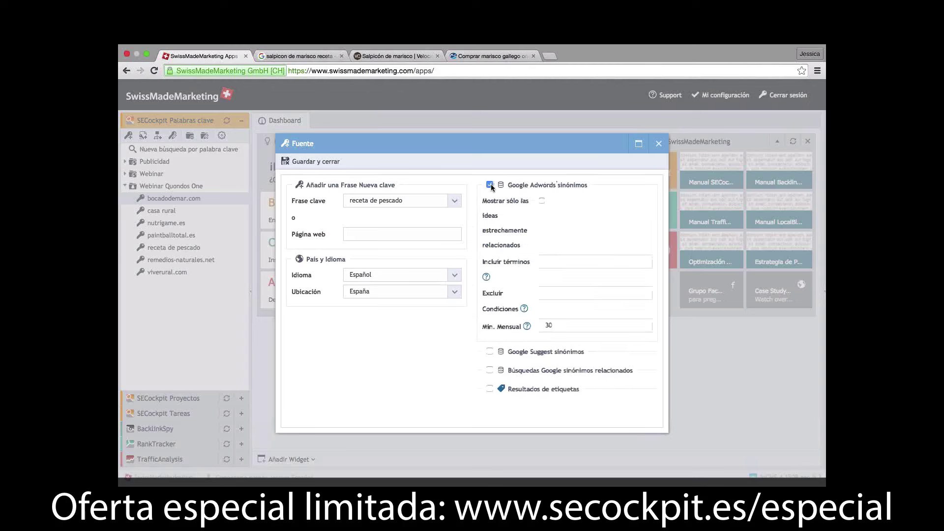
pyautogui.click(556, 264)
pyautogui.click(553, 294)
pyautogui.click(490, 185)
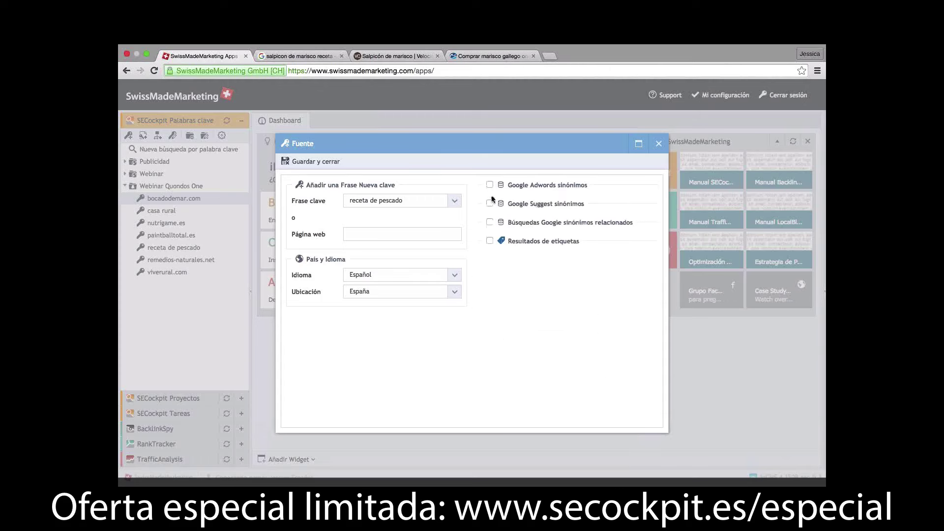
pyautogui.click(490, 203)
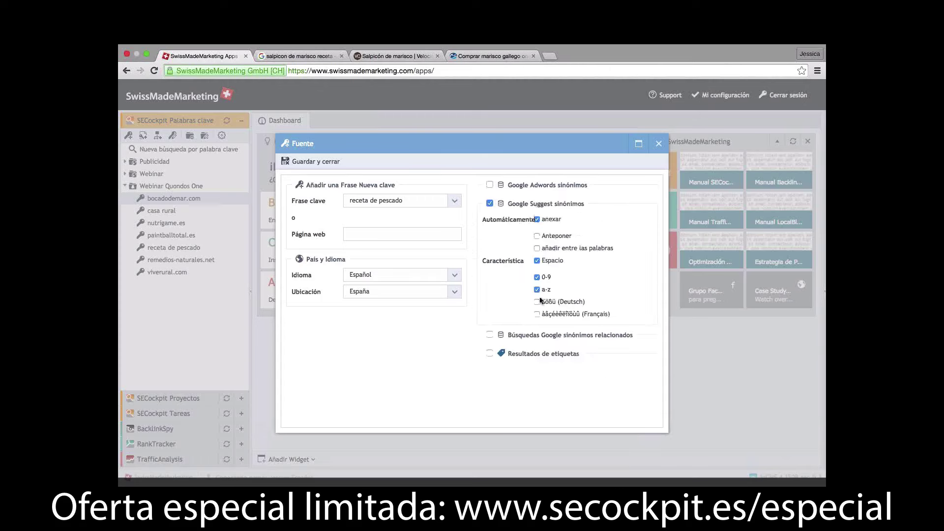
pyautogui.click(489, 204)
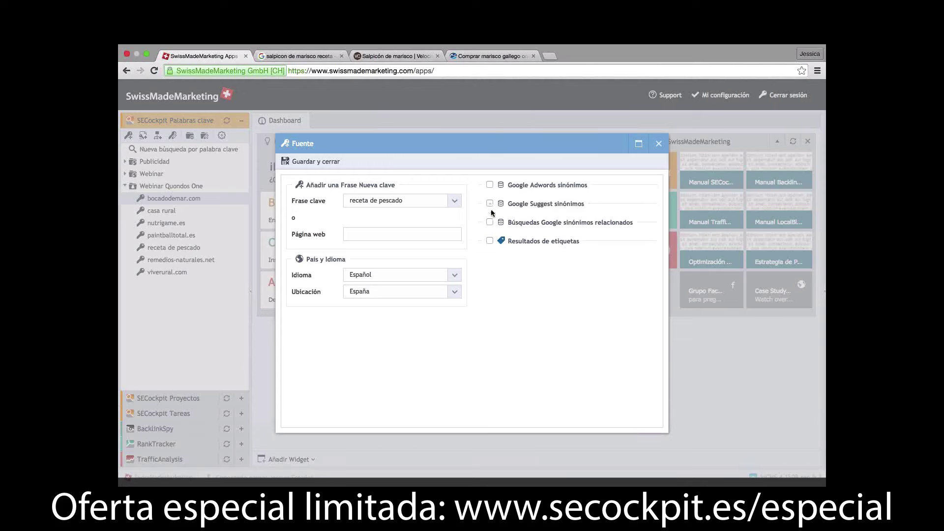
# Step: Review the Búsquedas Google sinónimos relacionados options and Google's related searches for "salpicon de marisco receta", leaving that source disabled
pyautogui.click(491, 223)
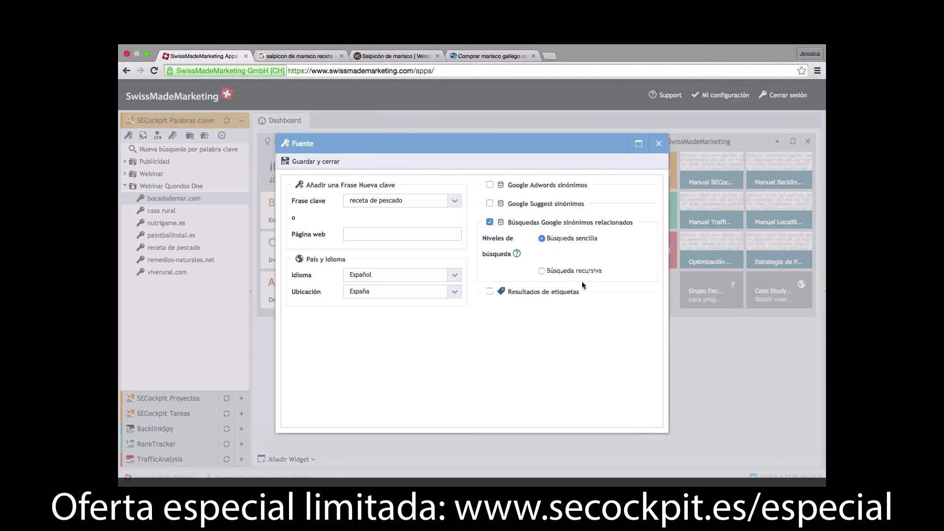
pyautogui.click(295, 56)
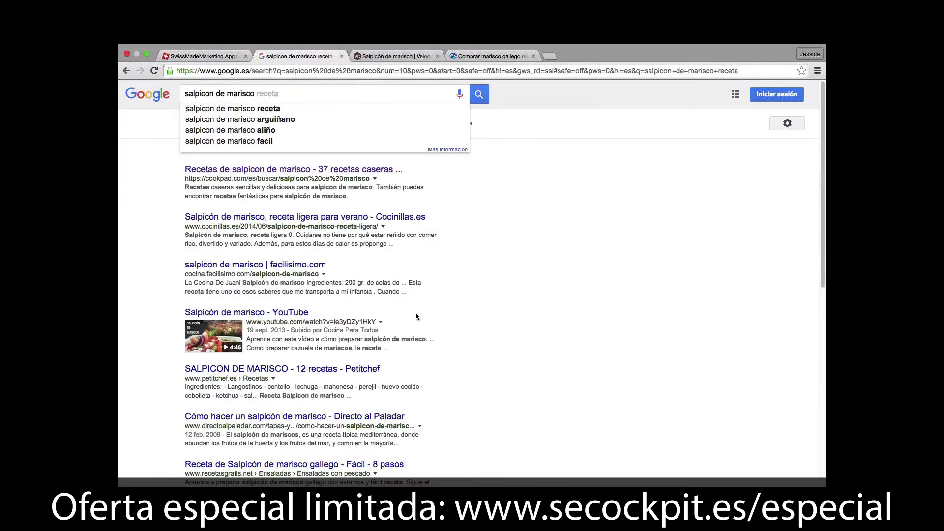
pyautogui.scroll(-8, 416, 312)
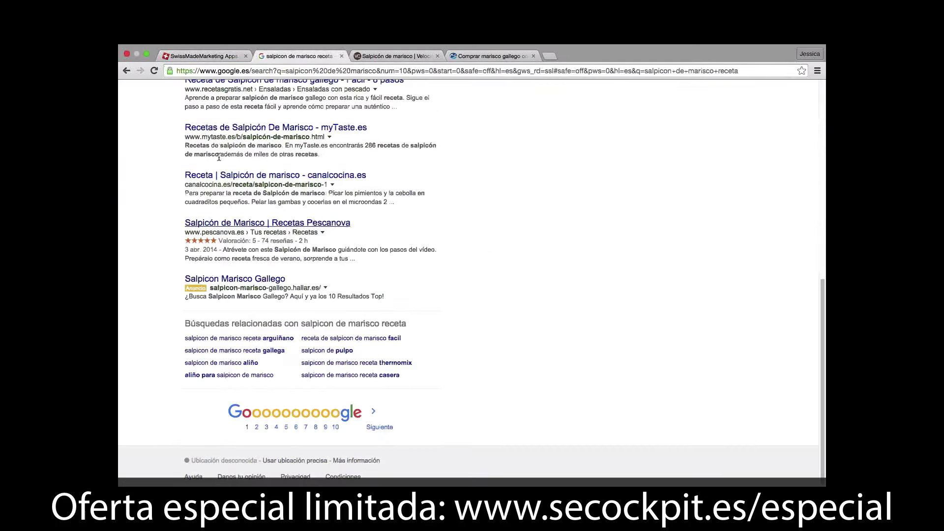
pyautogui.click(172, 55)
pyautogui.click(489, 223)
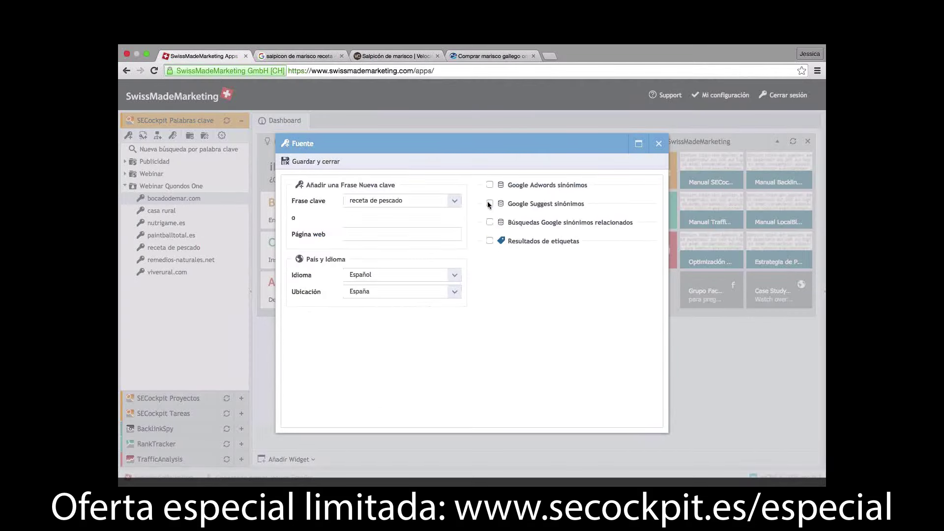
# Step: Enable Google Adwords sinónimos, check the result label colours without applying any, and run the "receta de pescado" search
pyautogui.click(489, 184)
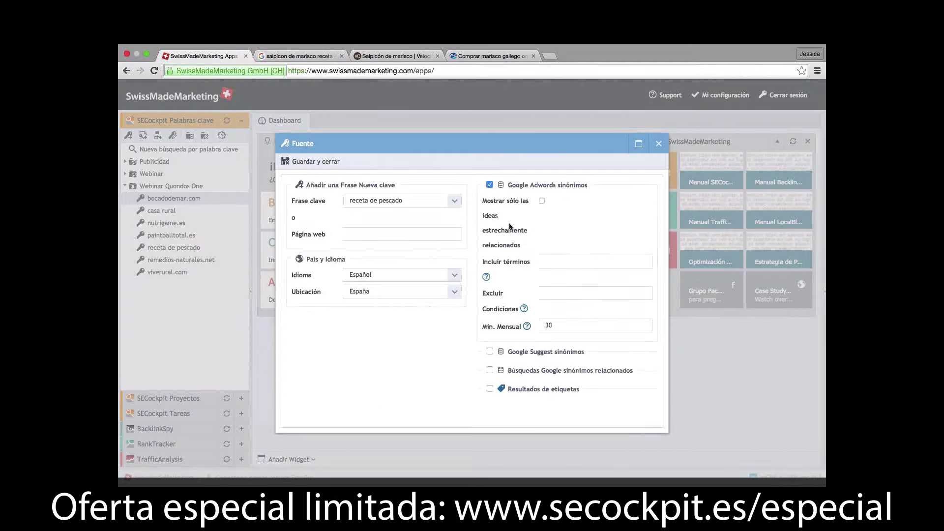
pyautogui.click(490, 389)
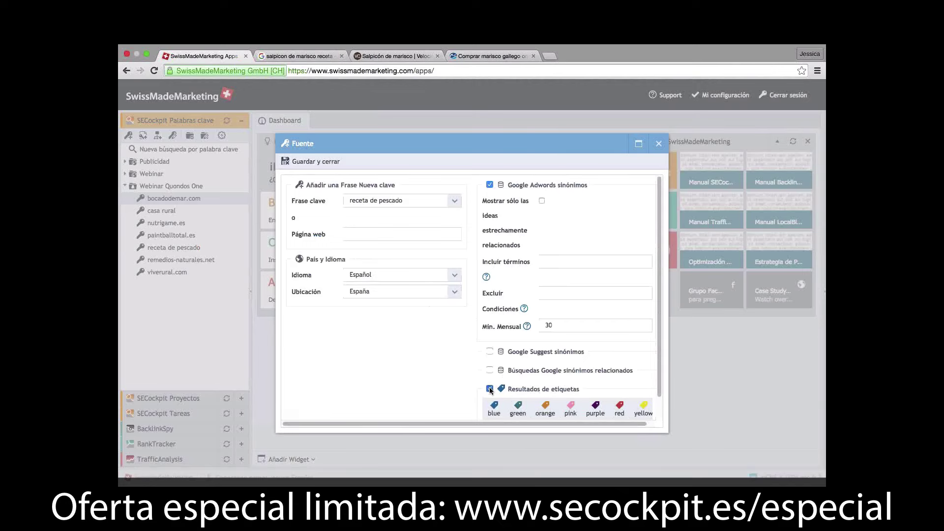
pyautogui.click(490, 389)
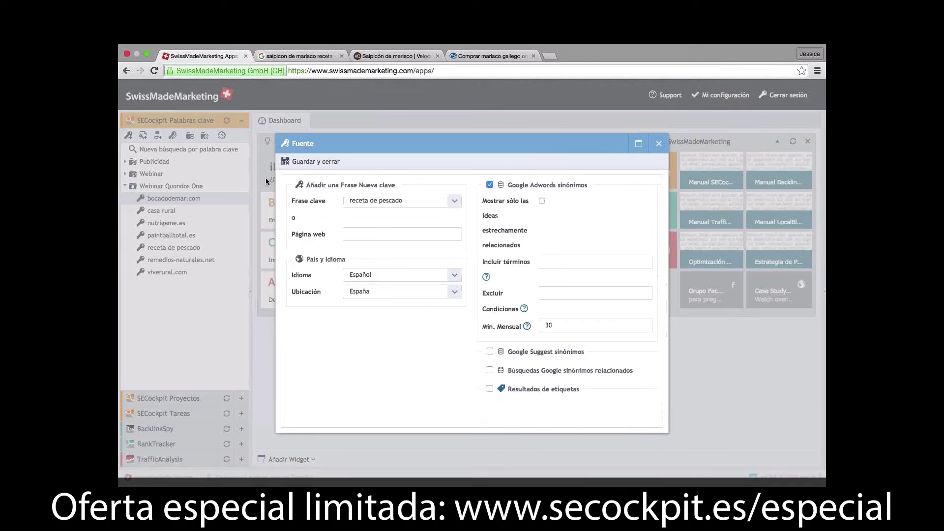
pyautogui.click(308, 163)
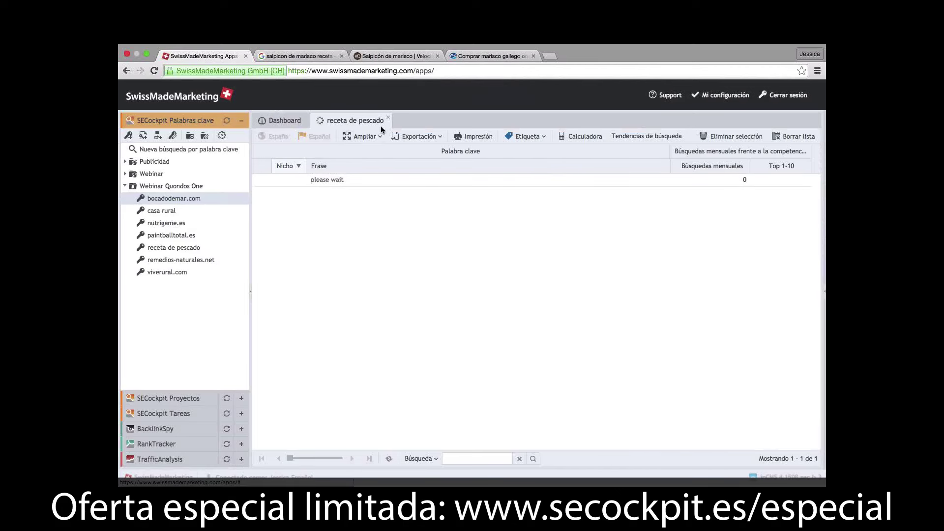
# Step: Open the saved "receta de pescado" keyword list and sort it by Top 1-10 competition in ascending order
pyautogui.click(176, 248)
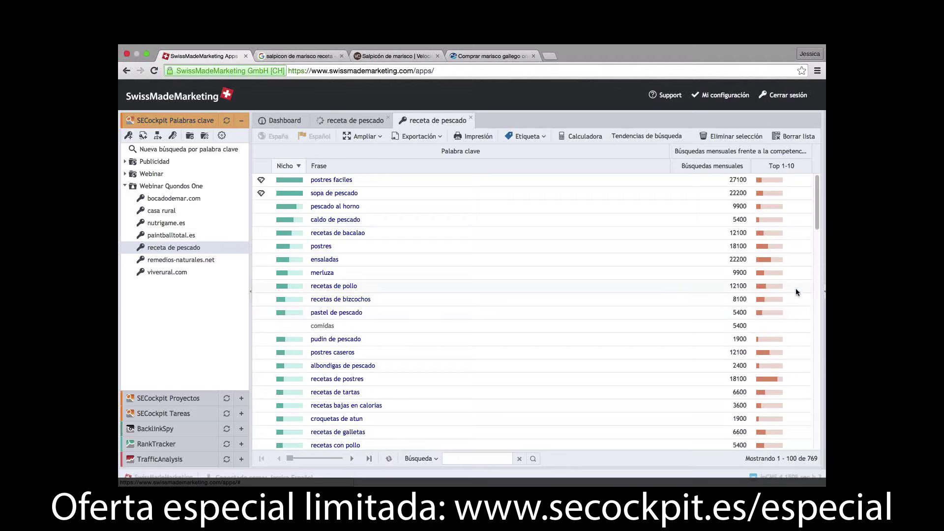
pyautogui.click(808, 168)
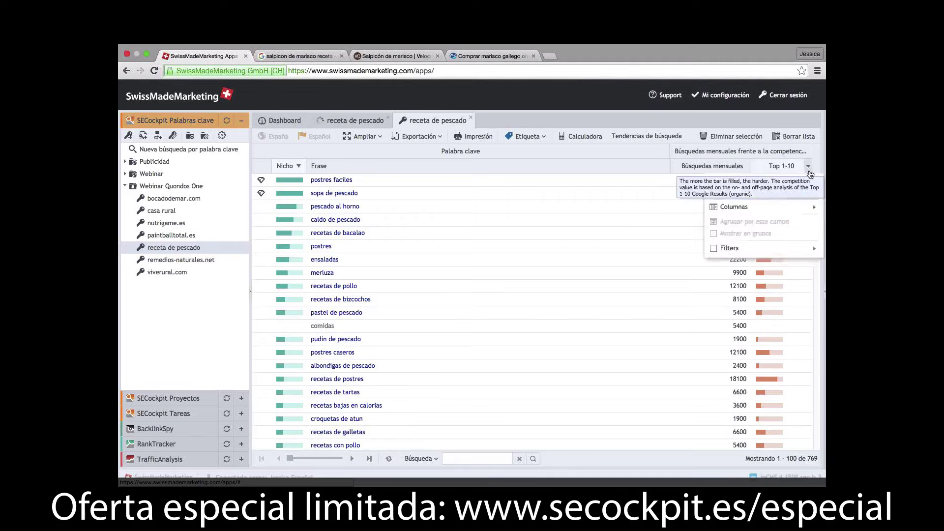
pyautogui.moveTo(767, 210)
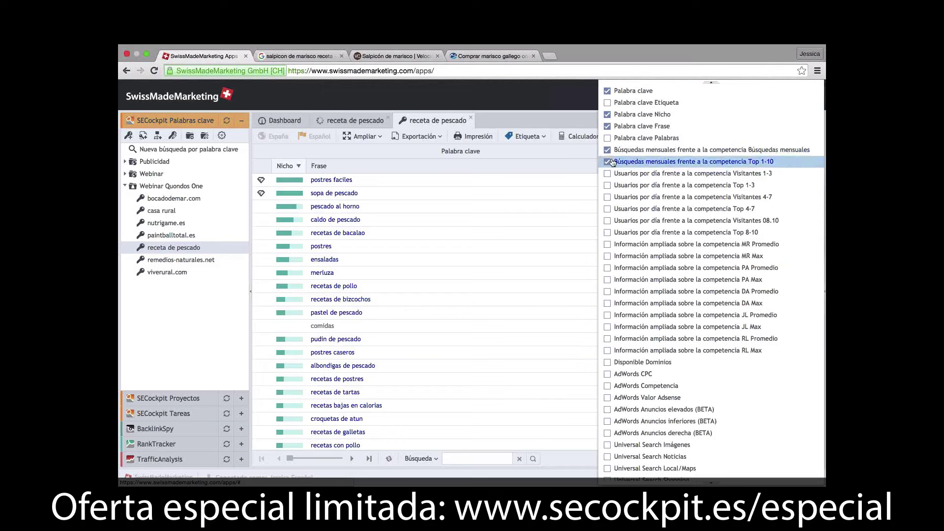
pyautogui.click(808, 167)
pyautogui.click(807, 168)
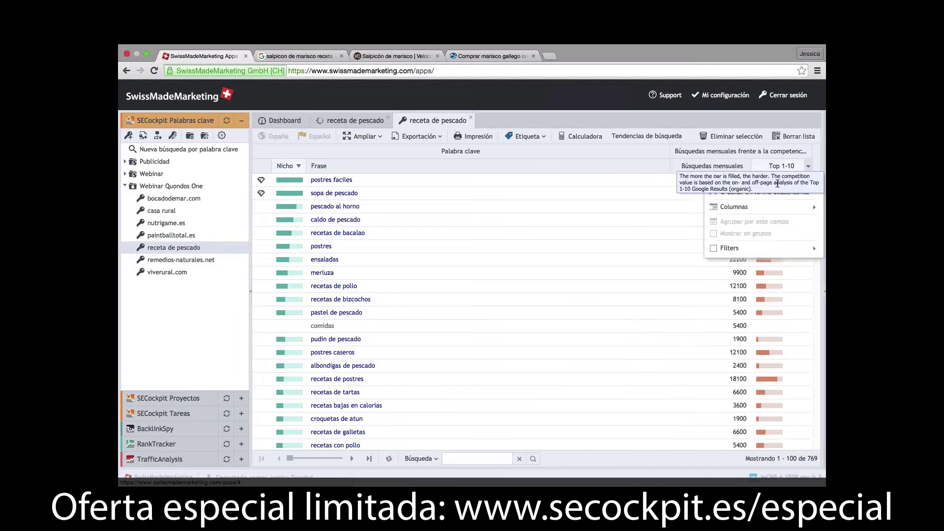
pyautogui.click(802, 167)
pyautogui.click(799, 167)
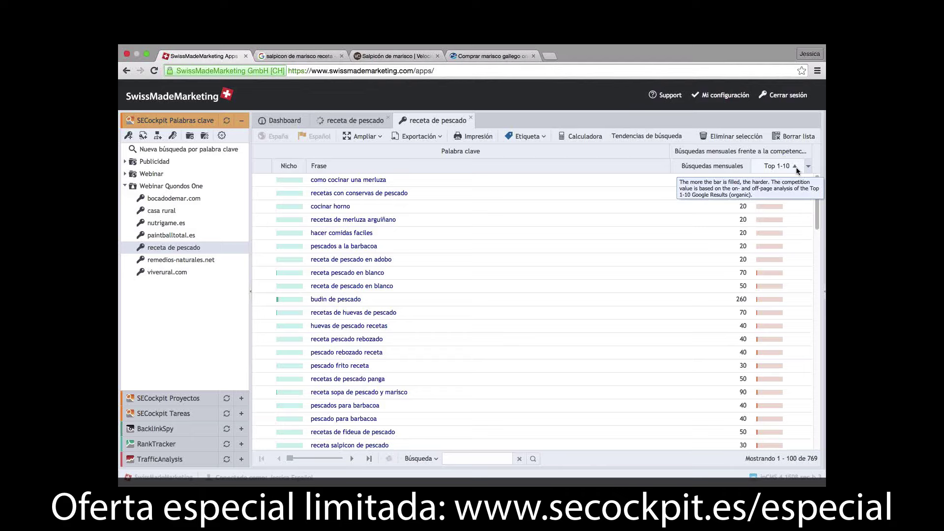
# Step: Sort the list by highest Top 1-10 competition and review the Top 10 results analysis for "receta"
pyautogui.click(796, 168)
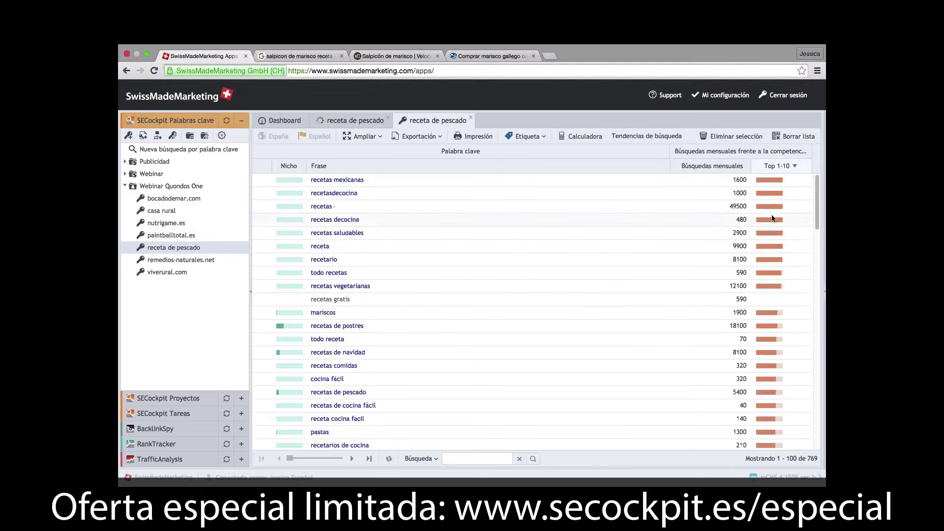
pyautogui.click(320, 247)
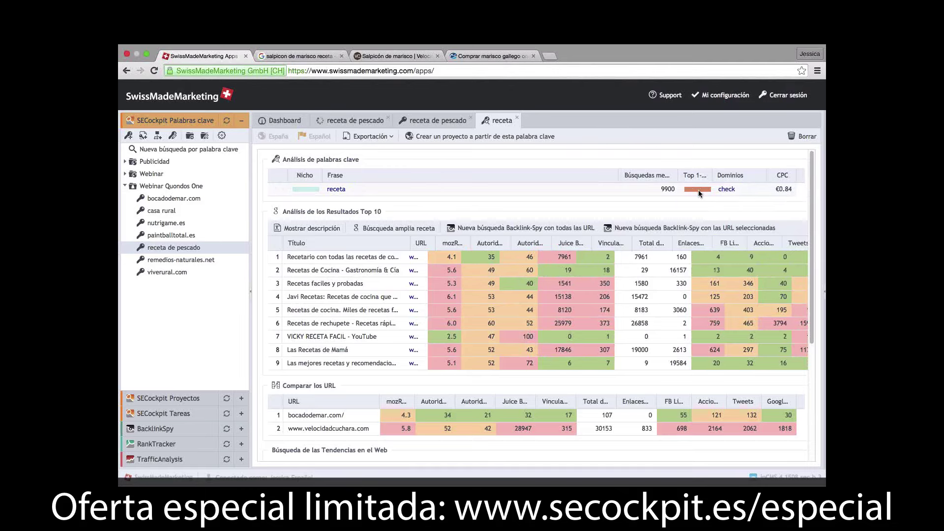
pyautogui.click(516, 120)
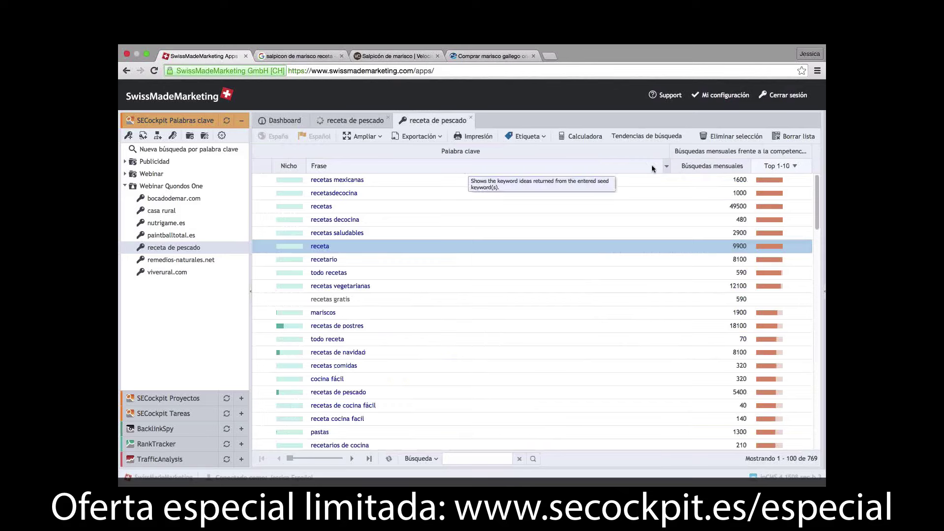
# Step: Sort the list by lowest Top 1-10 competition and review the Top 10 results analysis for "filetes de pescado al horno"
pyautogui.click(794, 166)
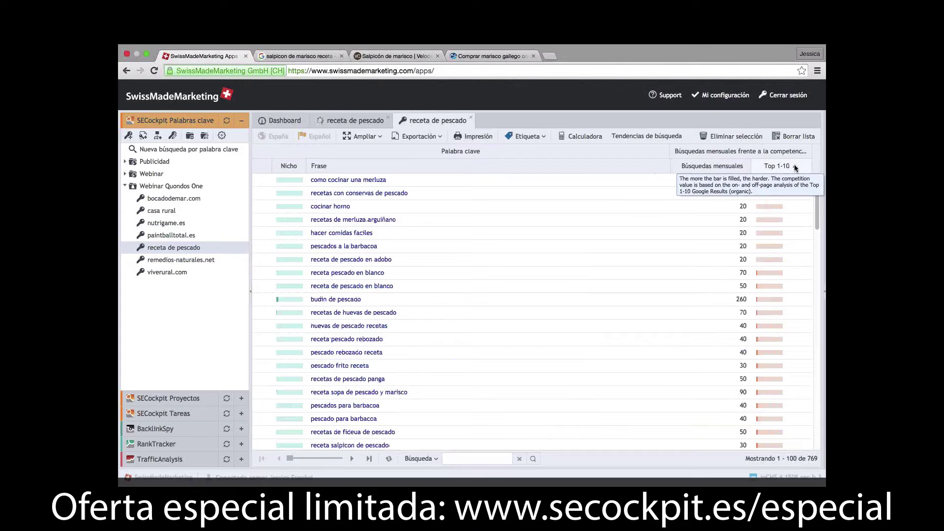
pyautogui.scroll(-5, 495, 270)
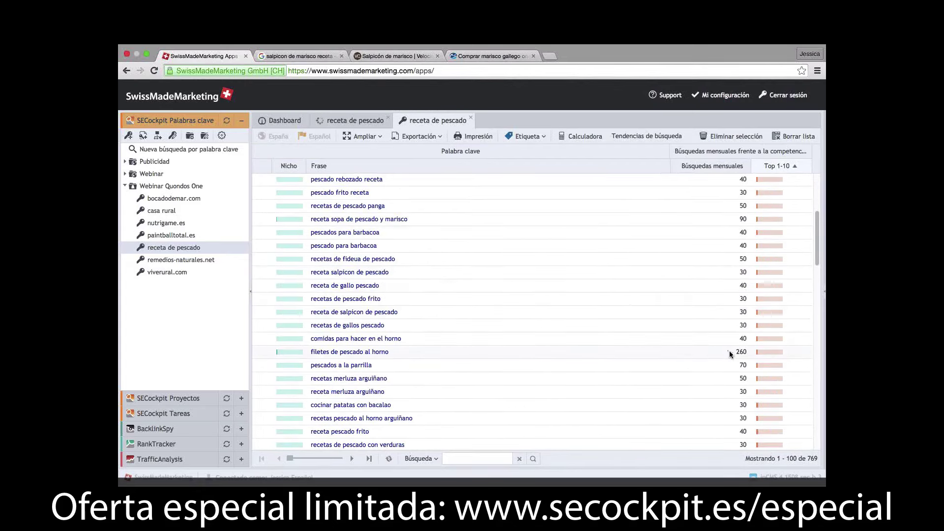
pyautogui.click(318, 352)
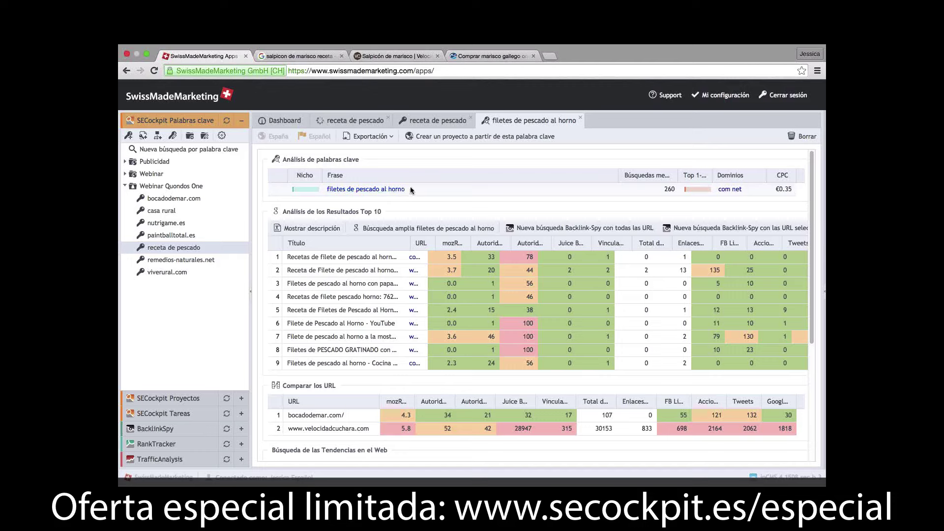
pyautogui.click(581, 120)
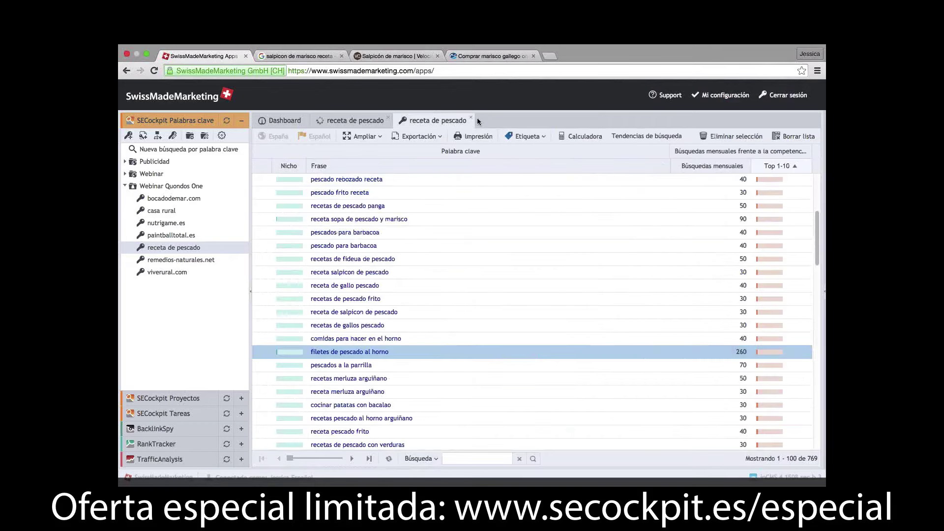
# Step: Open the saved remedios-naturales.net keyword list and sort it by Nicho in descending order
pyautogui.click(197, 260)
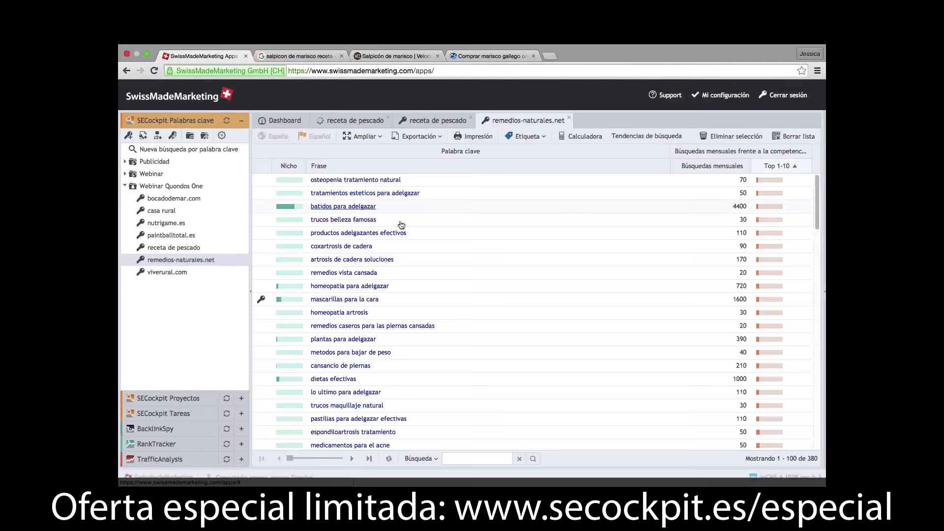
pyautogui.click(302, 166)
pyautogui.click(314, 194)
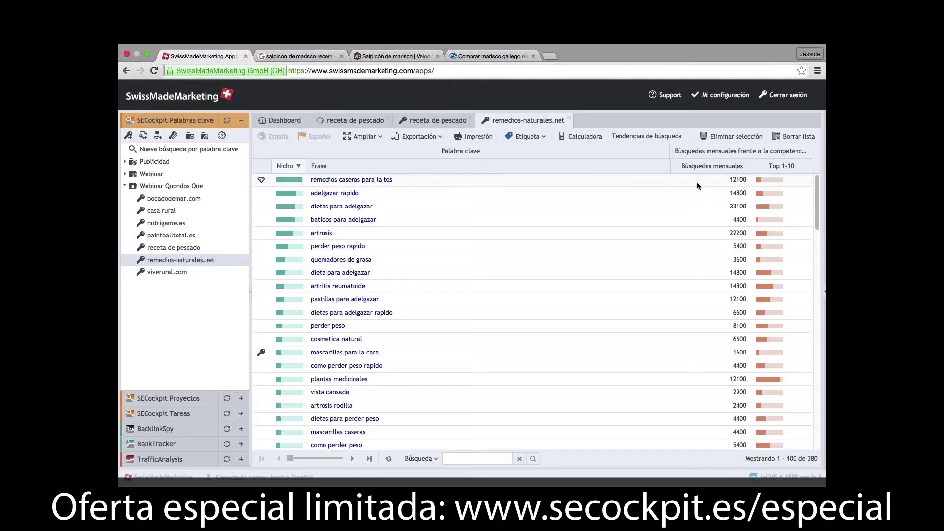
# Step: Review the complete set of columns available for the keyword table without changing the selection
pyautogui.click(667, 168)
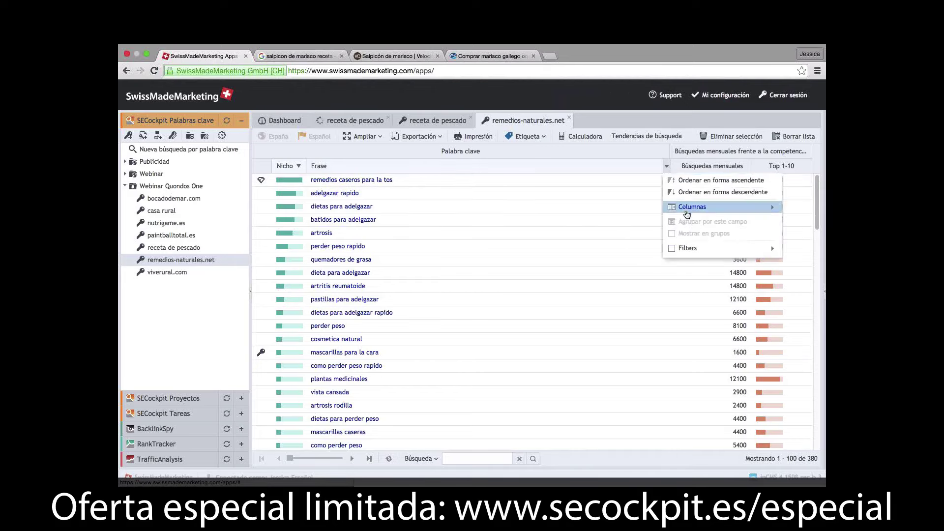
pyautogui.moveTo(686, 211)
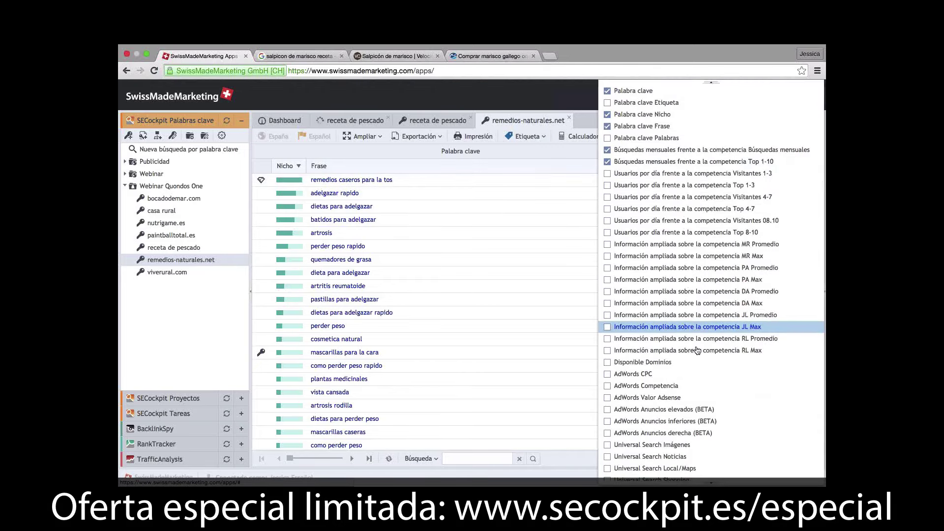
pyautogui.scroll(-5, 713, 482)
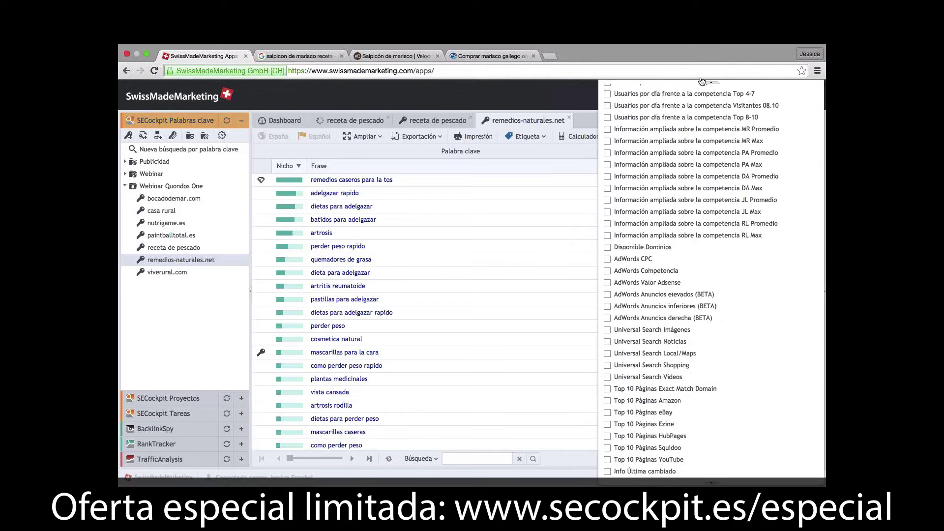
pyautogui.scroll(2, 719, 90)
pyautogui.click(544, 156)
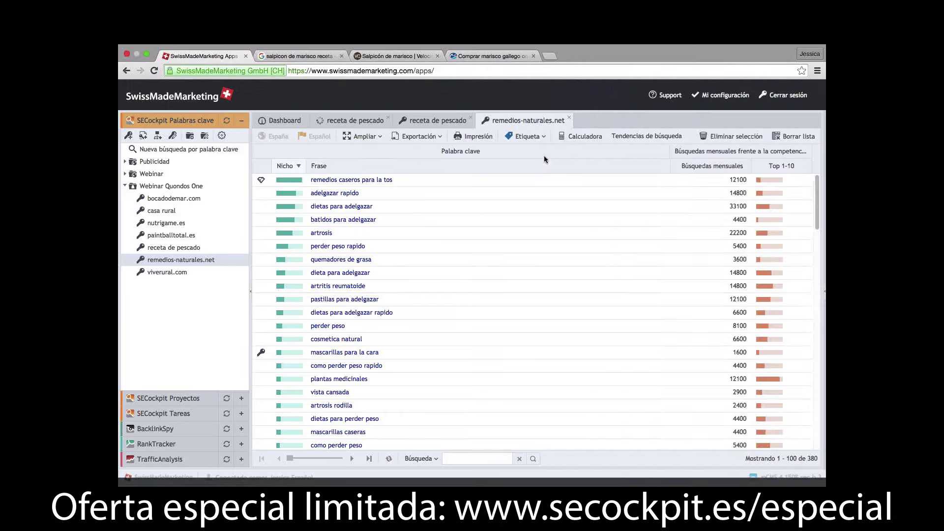
# Step: Filter the remedios-naturales.net keywords to those with a Top 1-10 competition value below 50
pyautogui.moveTo(770, 166)
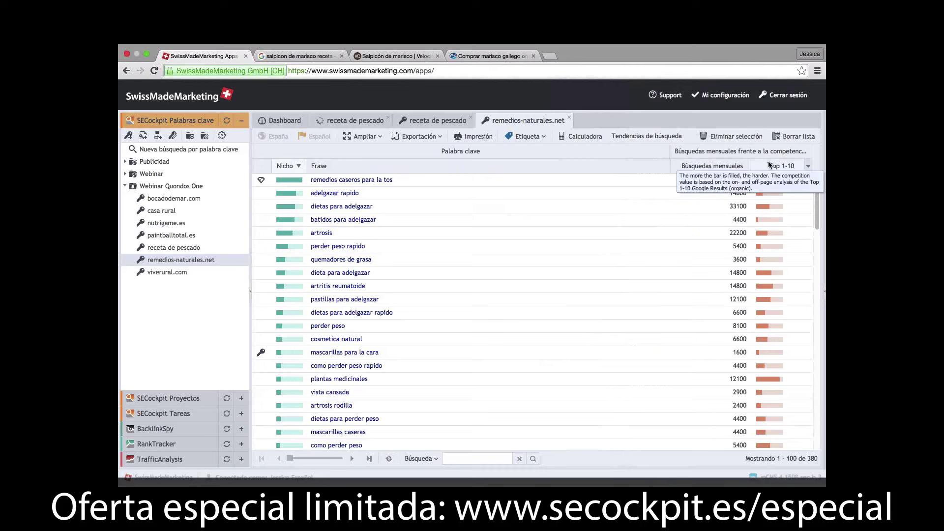
pyautogui.click(808, 166)
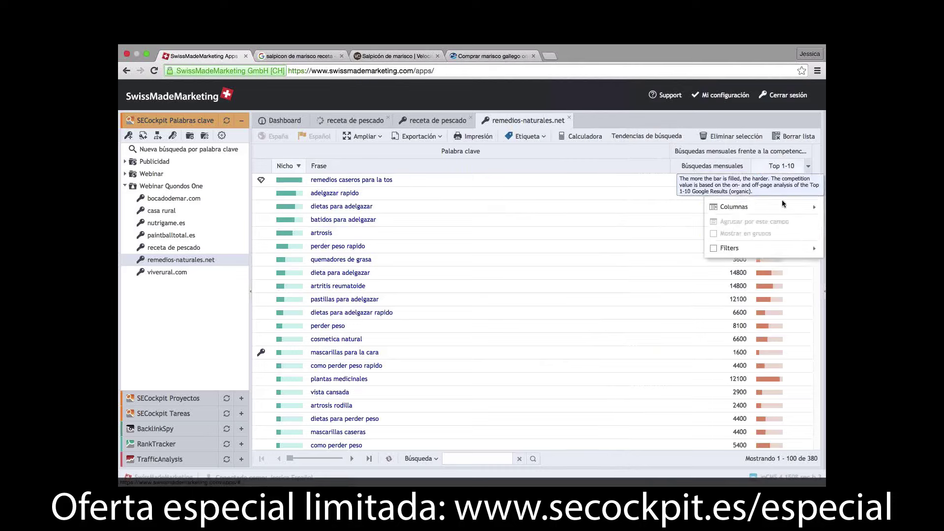
pyautogui.moveTo(747, 248)
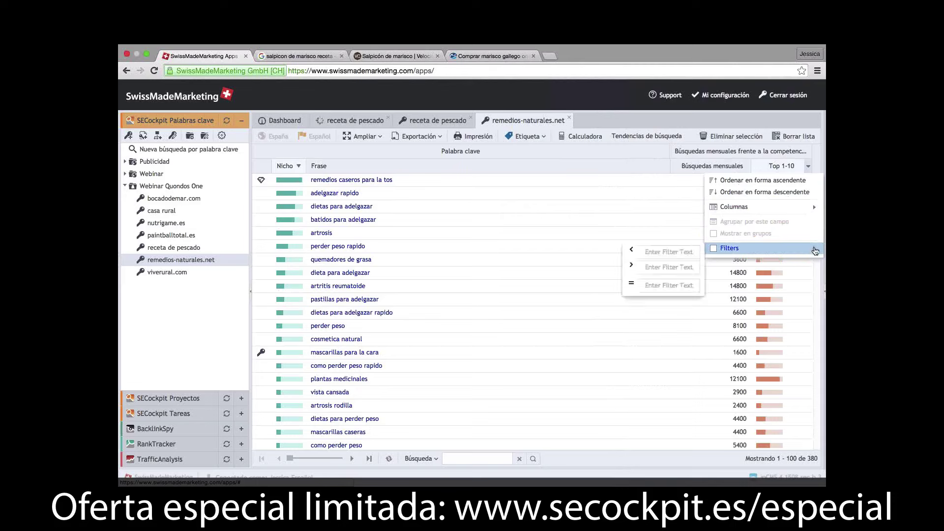
pyautogui.click(679, 251)
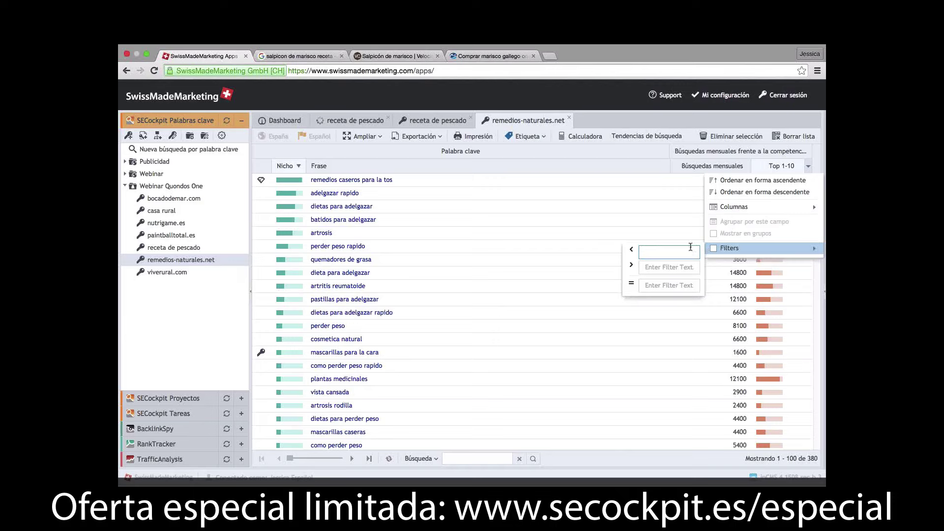
pyautogui.write('50,')
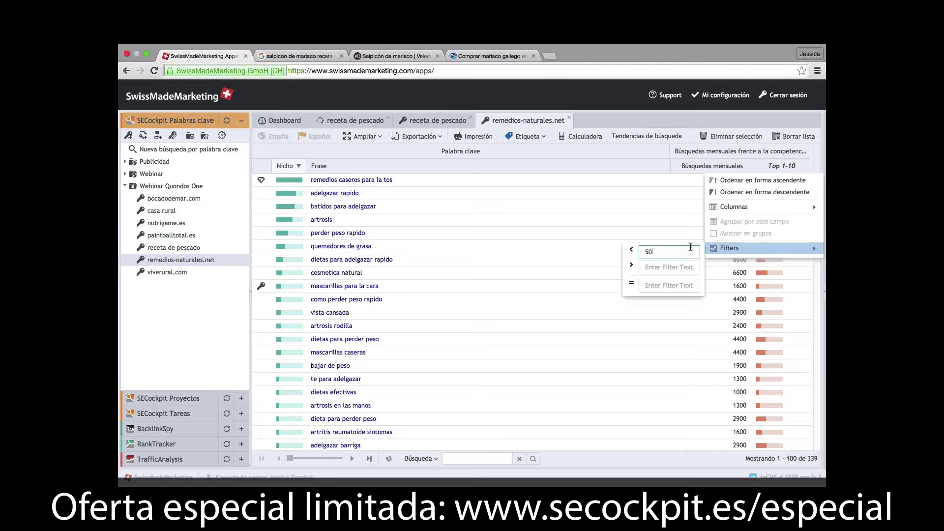
pyautogui.press('Return')
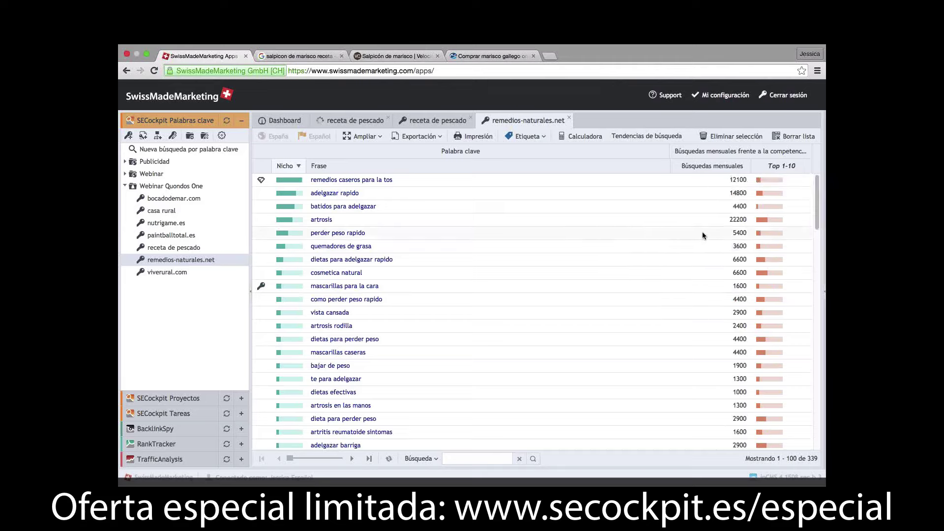
# Step: Sort the filtered keywords by lowest Top 1-10 competition and review the Top 10 results analysis for "trucos belleza famosas"
pyautogui.click(802, 166)
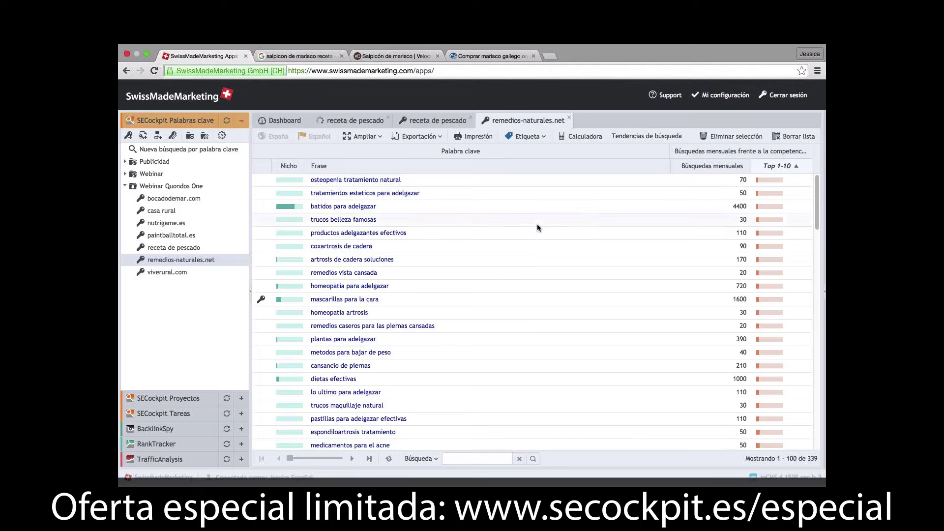
pyautogui.click(330, 221)
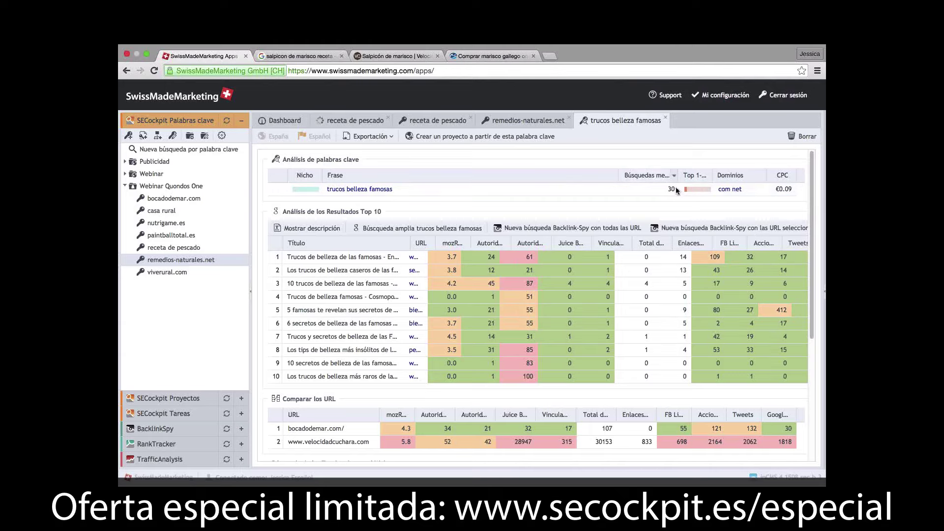
pyautogui.click(665, 119)
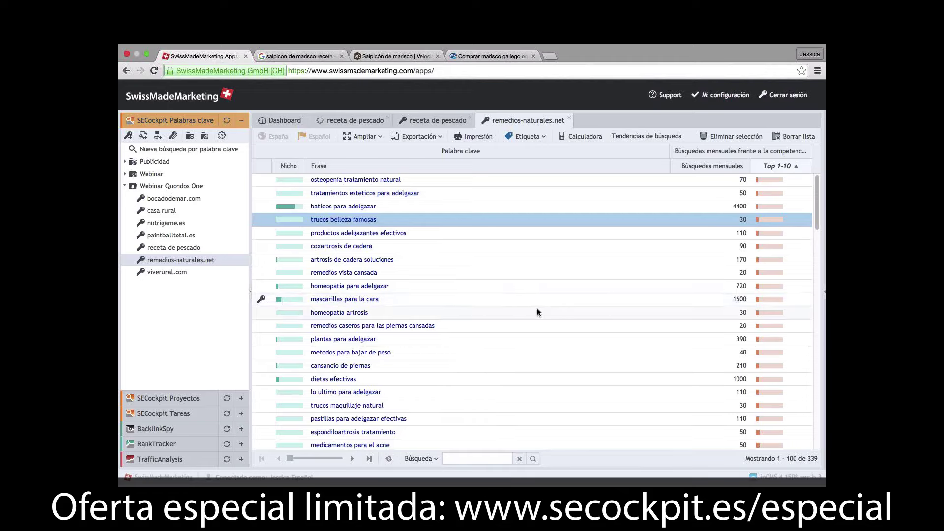
# Step: Add the average (Promedio) and Max columns for PA, DA and JL competition information to the keyword table
pyautogui.click(748, 166)
pyautogui.moveTo(747, 205)
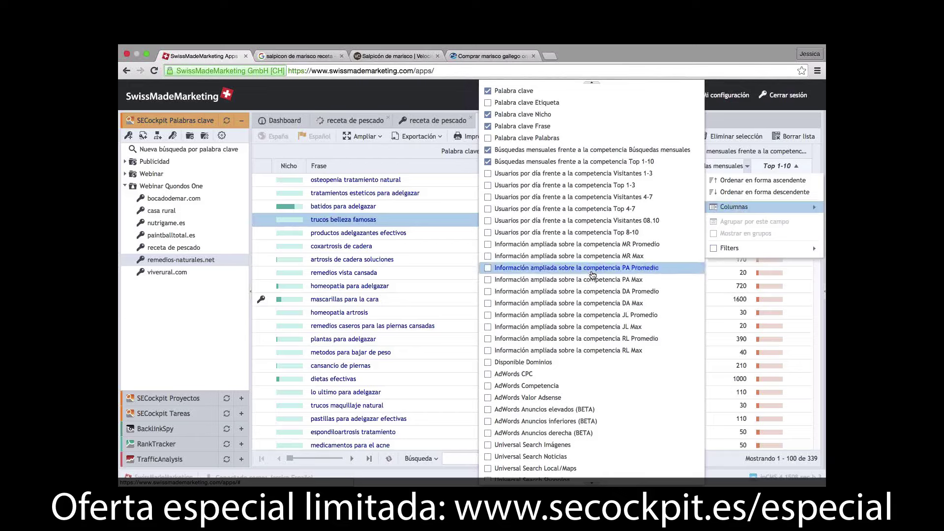
pyautogui.click(497, 269)
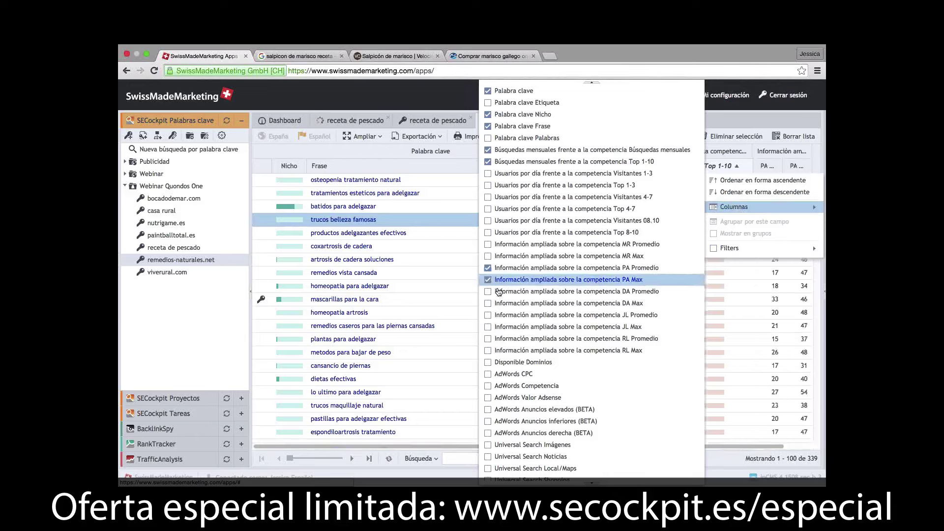
pyautogui.click(498, 281)
pyautogui.click(497, 291)
pyautogui.click(498, 303)
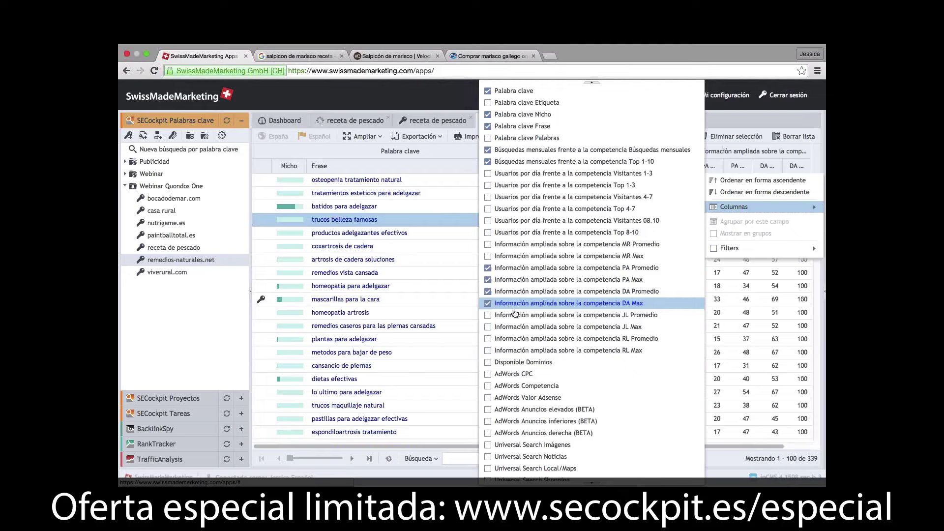
pyautogui.click(498, 326)
pyautogui.click(498, 315)
pyautogui.click(489, 363)
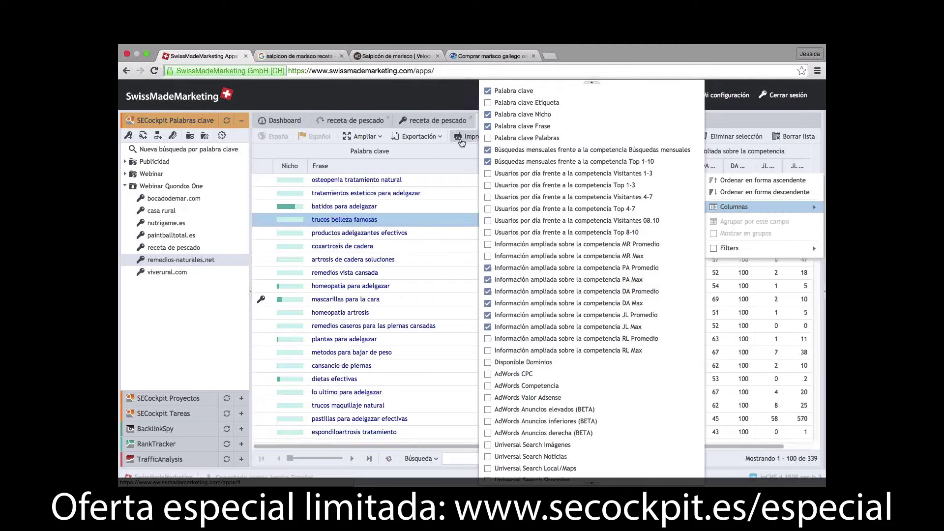
pyautogui.click(453, 150)
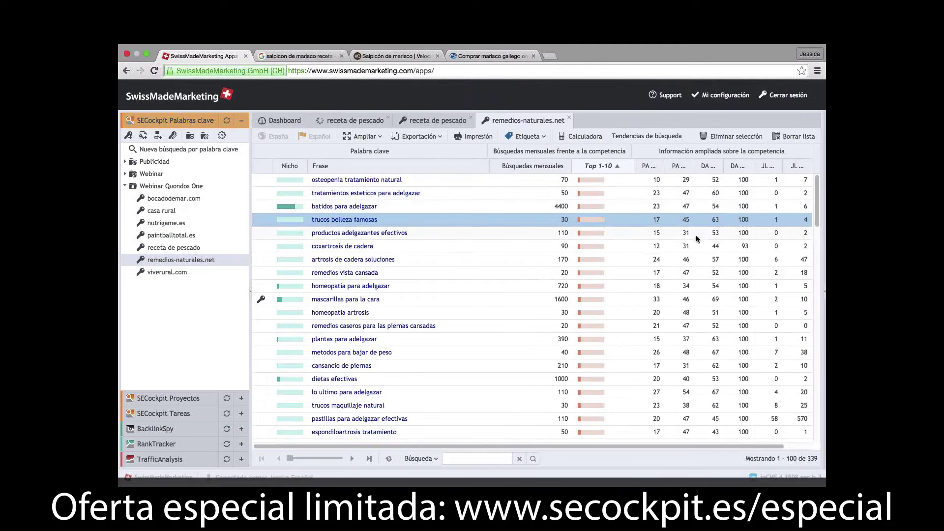
# Step: Narrow the monthly searches column and widen the PA, DA and JL columns so their headings are readable
pyautogui.click(572, 166)
pyautogui.moveTo(577, 166); pyautogui.dragTo(525, 166)
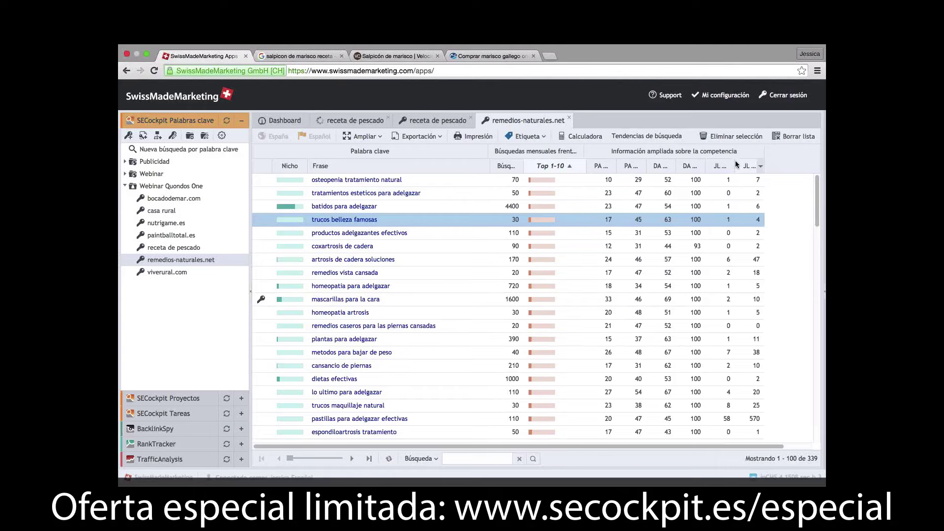
pyautogui.moveTo(736, 162); pyautogui.dragTo(667, 165)
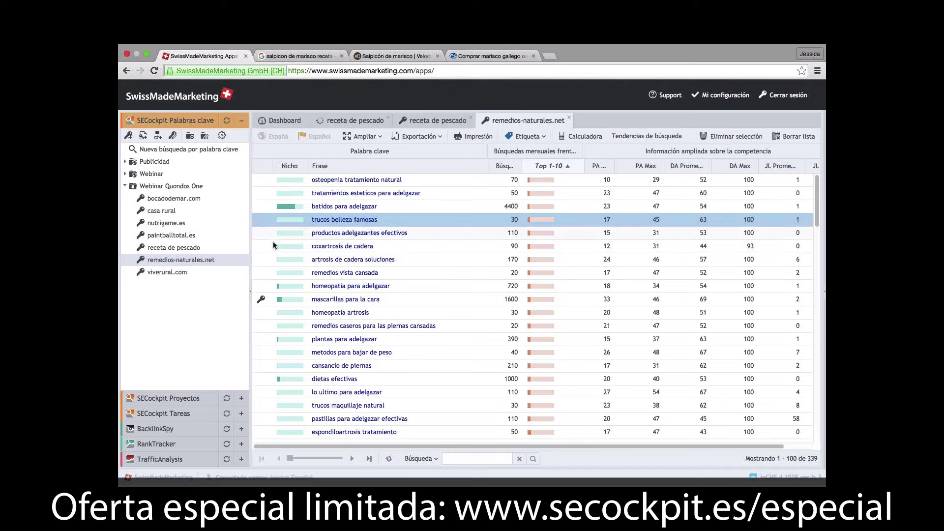
# Step: Open the saved viverural.com keyword list
pyautogui.click(160, 272)
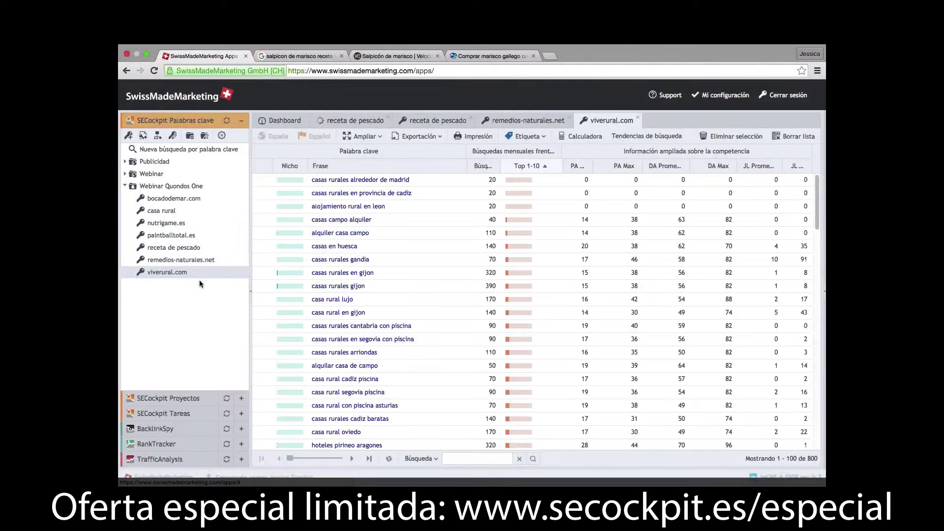
# Step: Look through the viverural.com keyword list, then open viverural.com in a new browser tab and examine its homepage listings
pyautogui.scroll(-3, 413, 251)
pyautogui.scroll(-5, 413, 248)
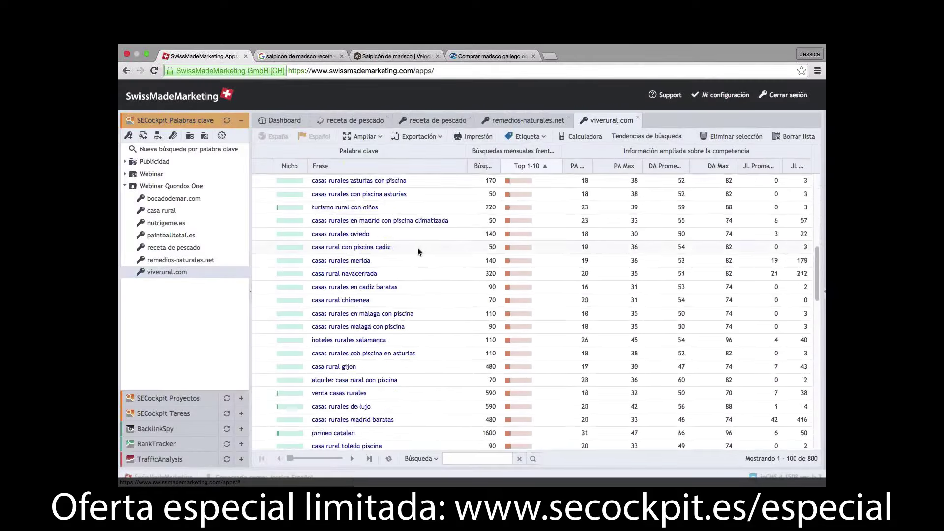
pyautogui.click(549, 55)
pyautogui.write('viverural.com')
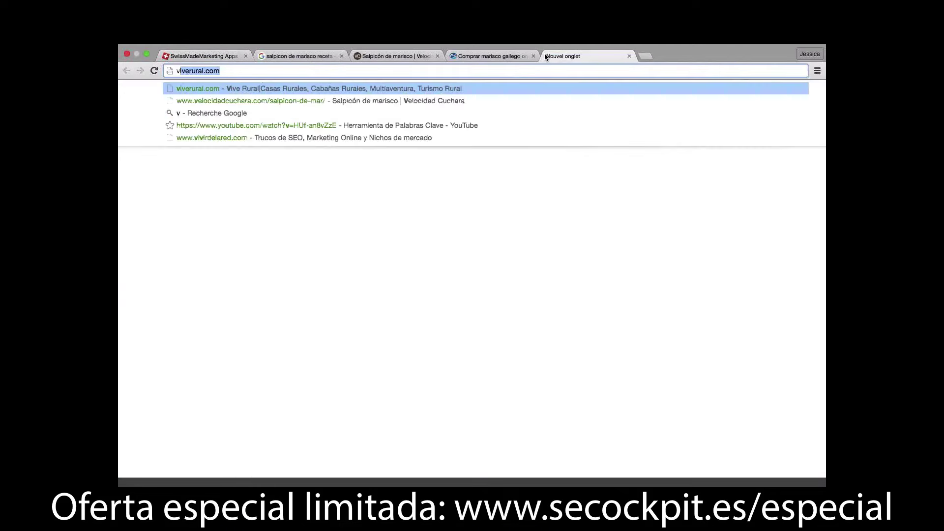
pyautogui.press('Return')
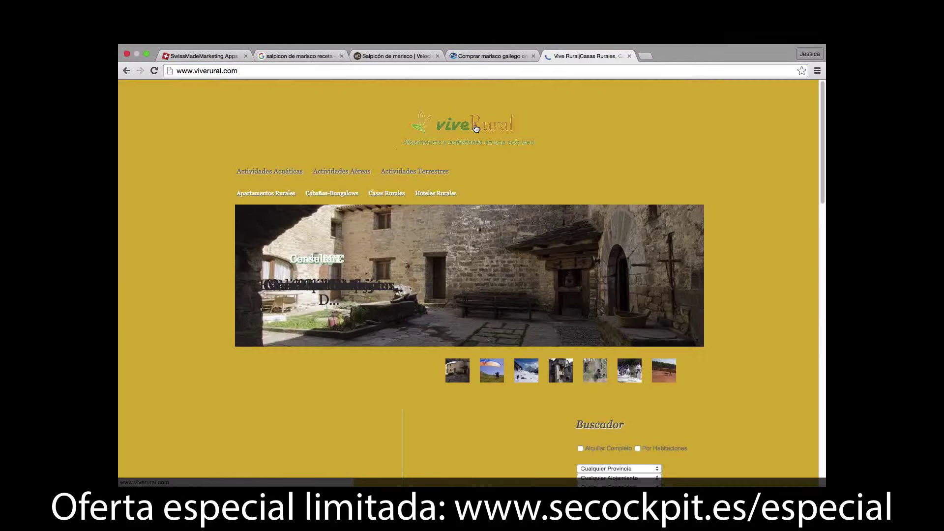
pyautogui.scroll(-5, 402, 325)
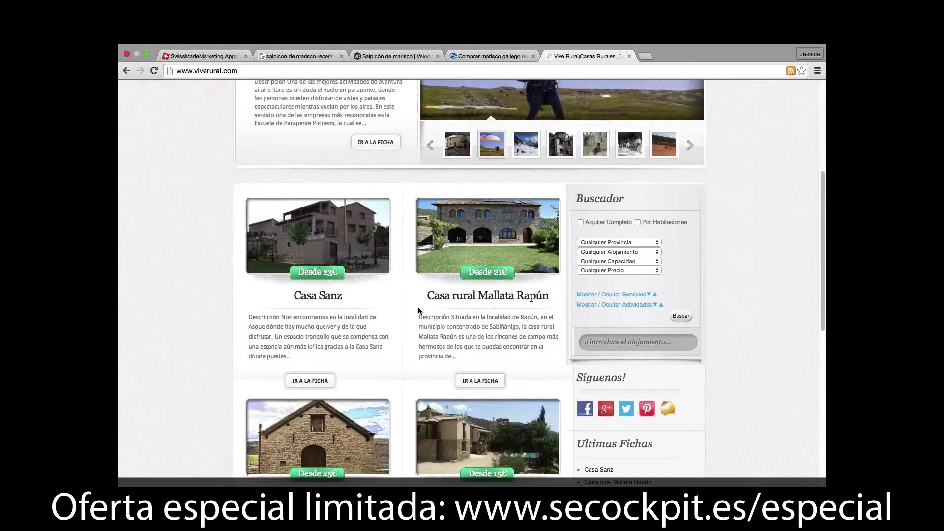
pyautogui.scroll(-6, 419, 310)
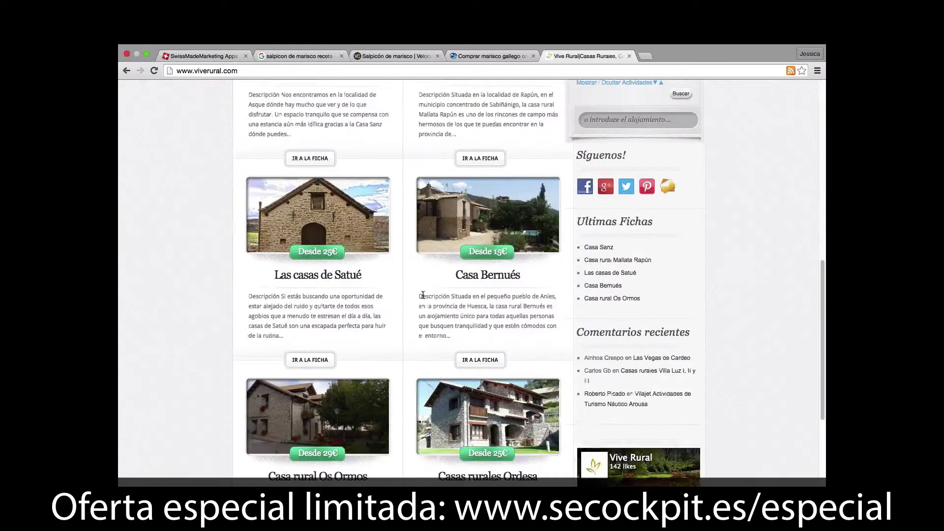
pyautogui.scroll(10, 438, 263)
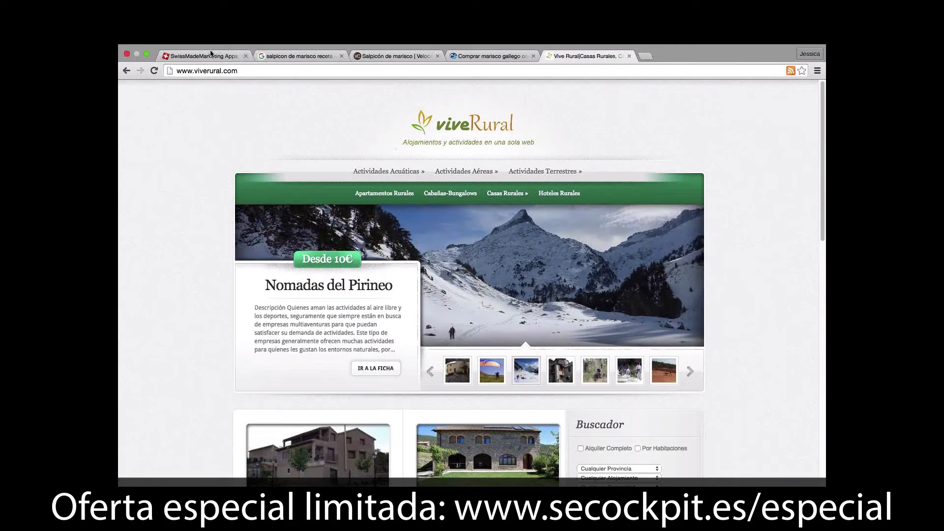
# Step: Return to SECockpit and open the saved casa rural keyword list
pyautogui.click(200, 57)
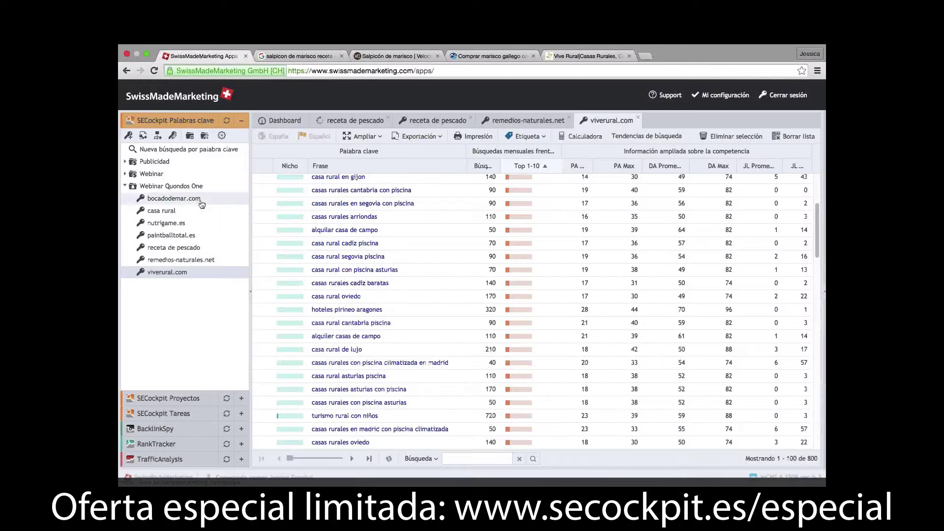
pyautogui.click(160, 212)
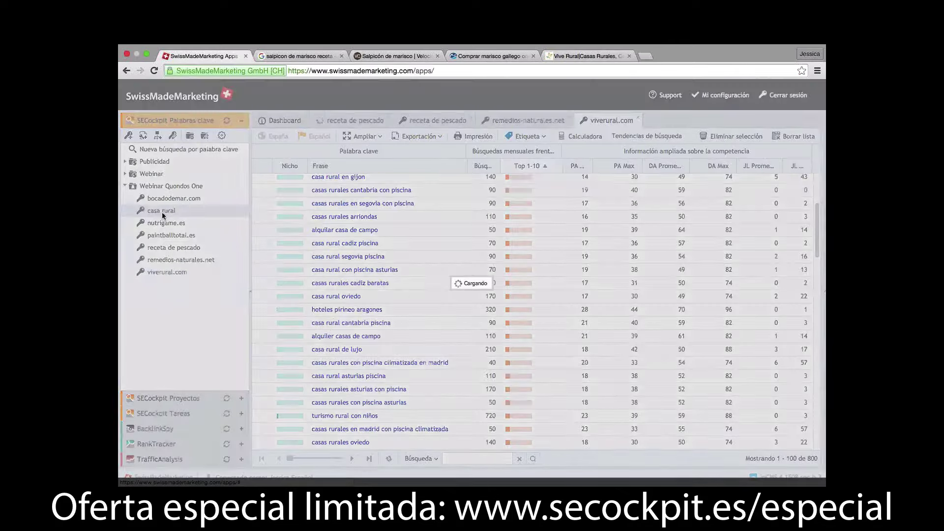
# Step: Run a new keyword search for the phrase "casa rural" with language Español and location España
pyautogui.click(129, 136)
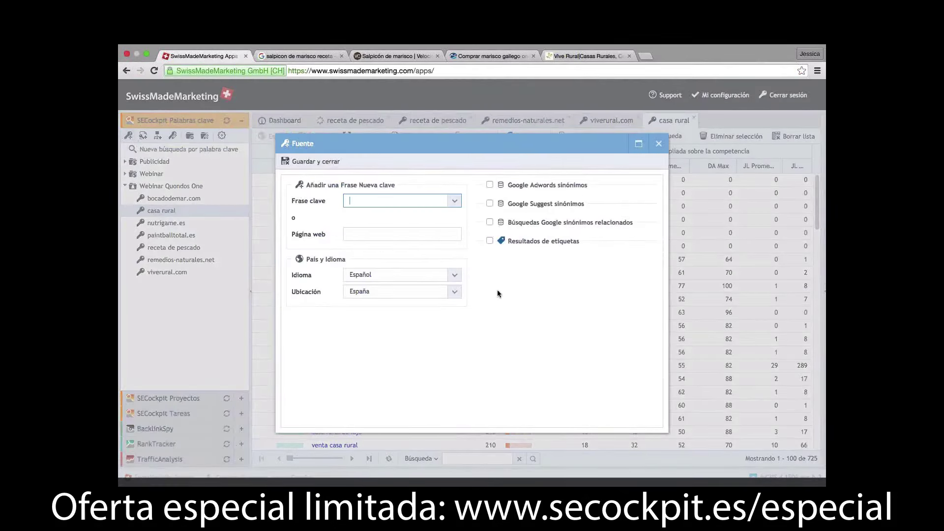
pyautogui.write('casa rural')
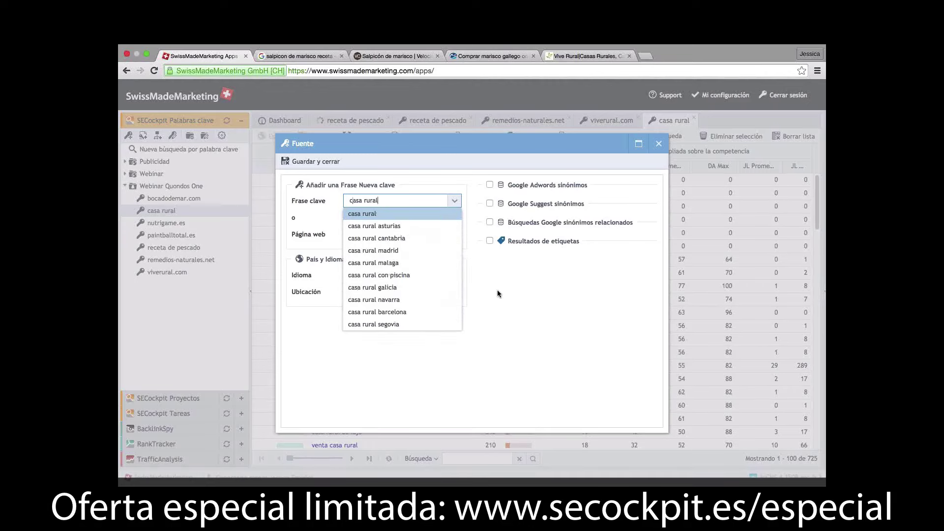
pyautogui.click(518, 316)
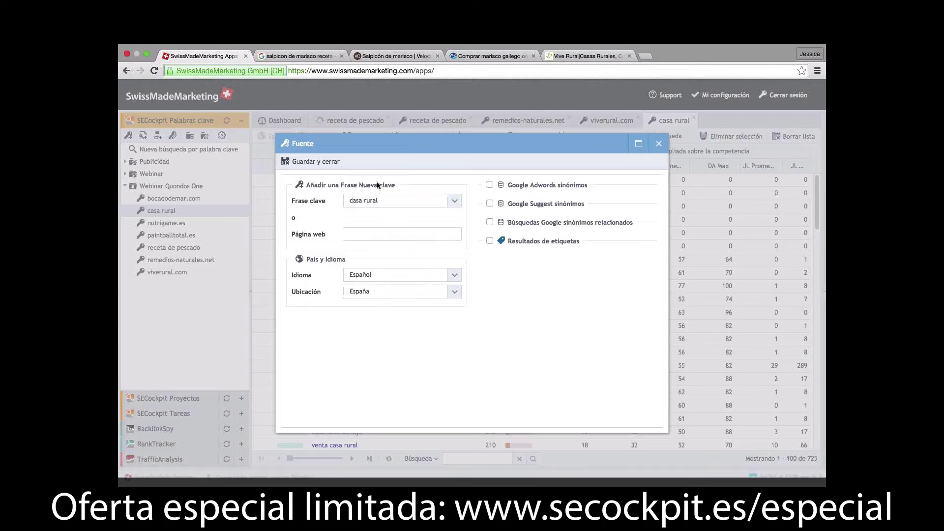
pyautogui.click(295, 163)
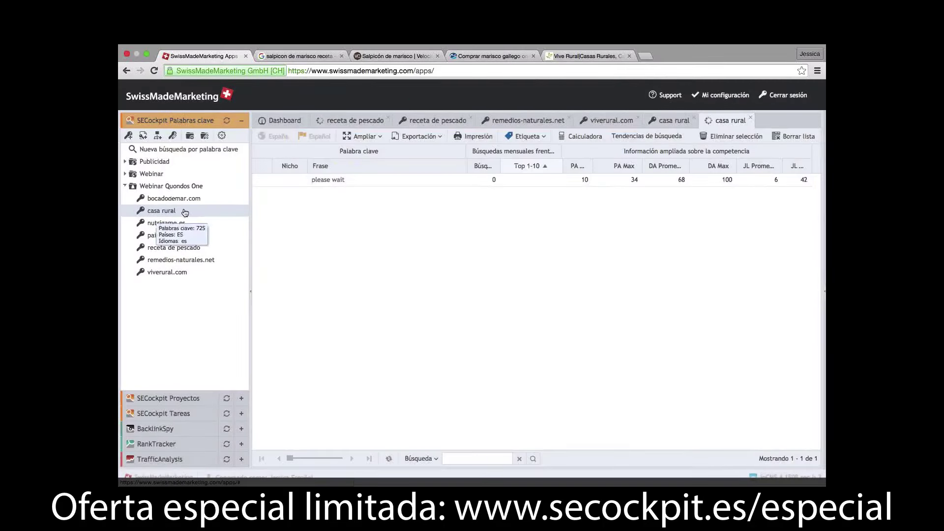
# Step: Close both receta de pescado lists, remedios-naturales.net and the newly started casa rural search, keeping the saved casa rural list in view
pyautogui.click(388, 118)
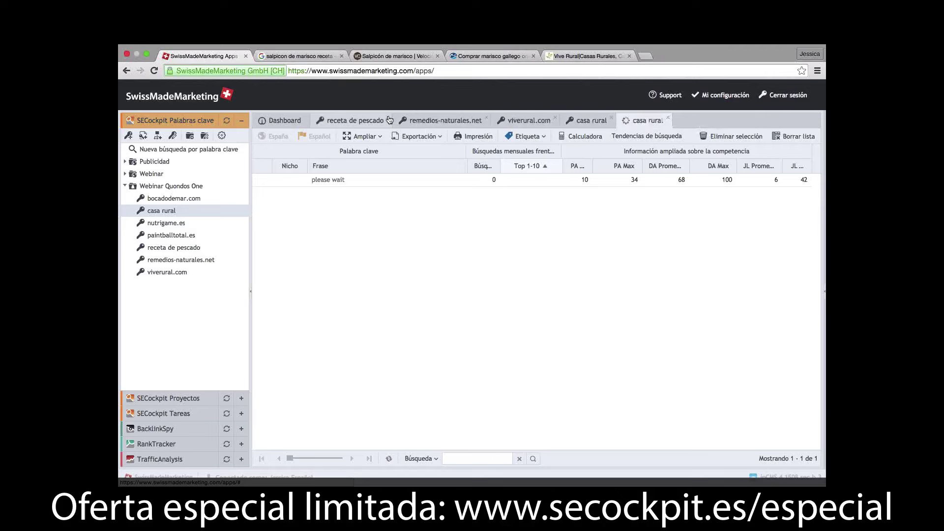
pyautogui.click(390, 118)
pyautogui.click(404, 118)
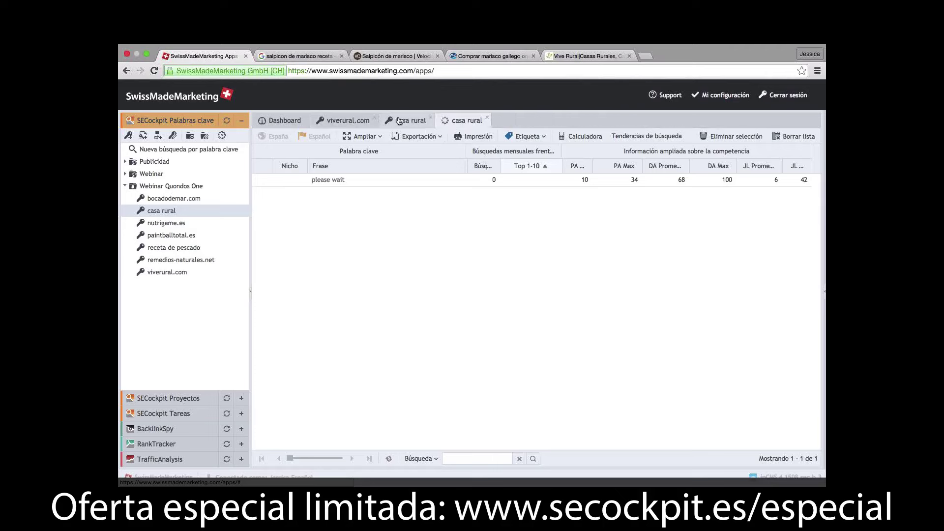
pyautogui.click(430, 120)
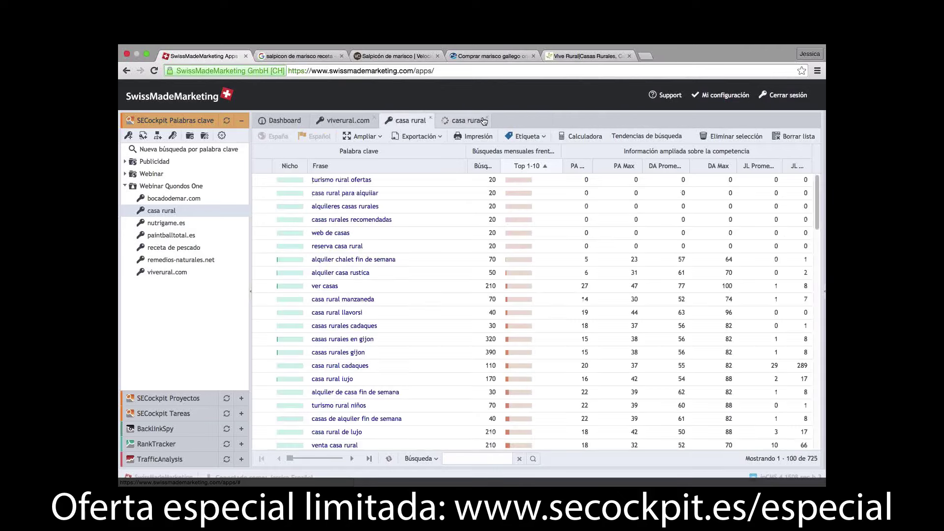
pyautogui.click(487, 118)
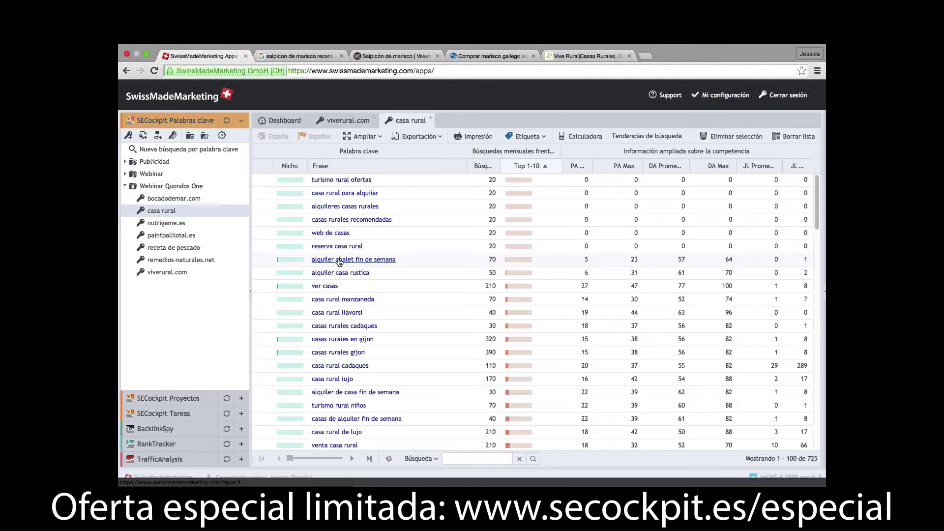
# Step: Review the casa rural keywords by Top 1-10 competition, first from lowest and then sorted from highest
pyautogui.scroll(-2, 408, 346)
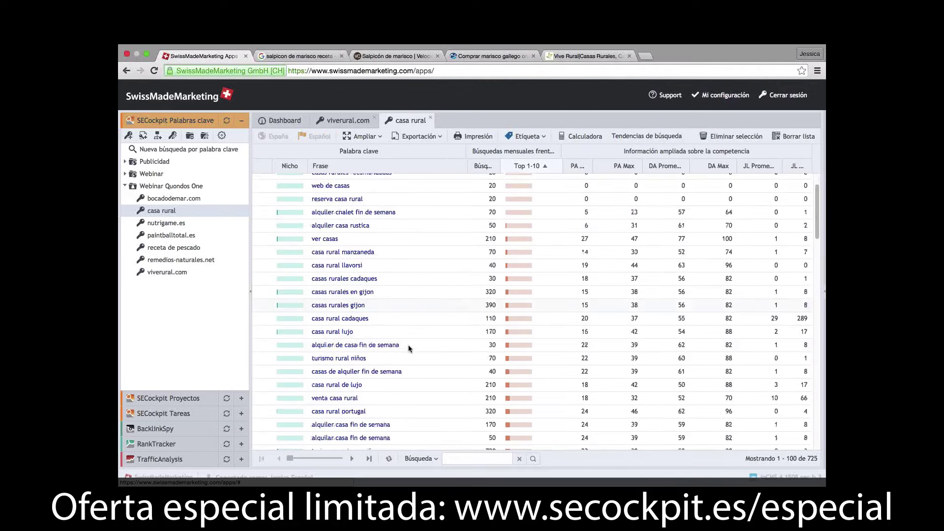
pyautogui.scroll(2, 409, 347)
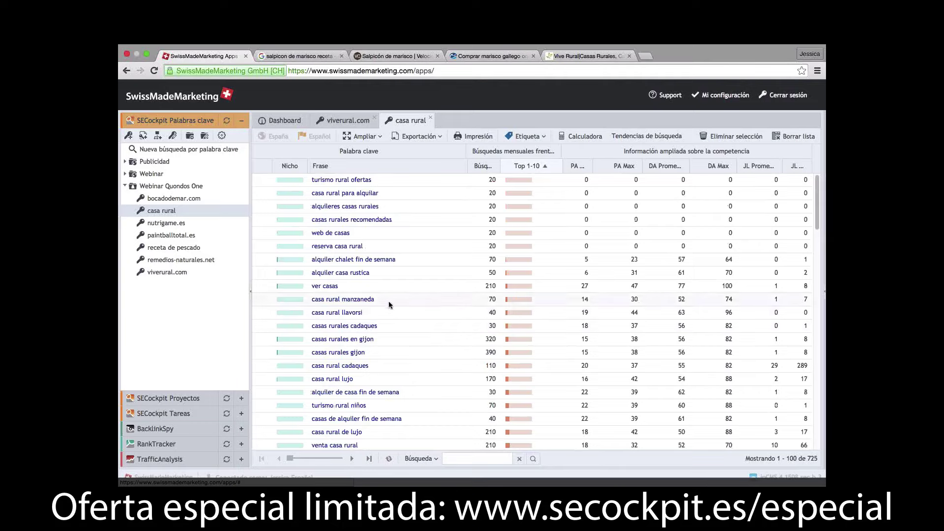
pyautogui.scroll(-10, 362, 252)
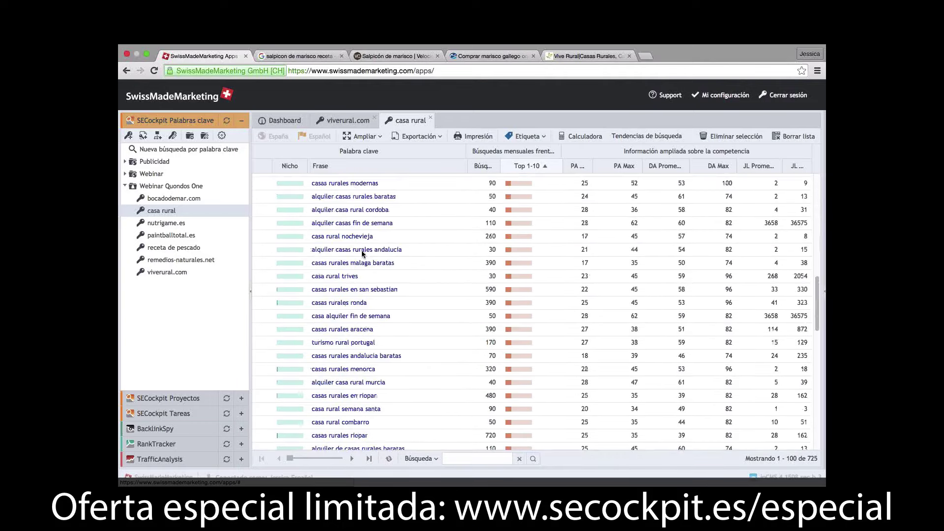
pyautogui.scroll(10, 362, 252)
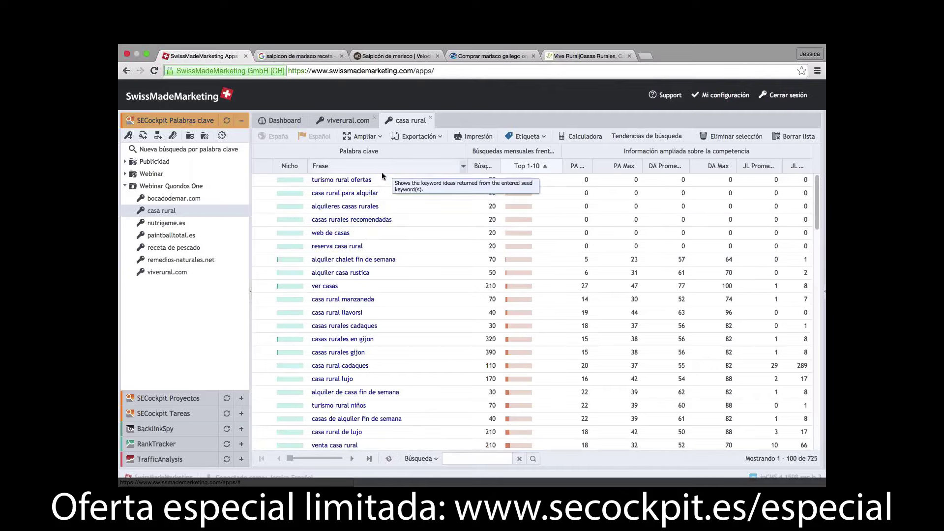
pyautogui.scroll(-5, 529, 246)
pyautogui.scroll(3, 530, 244)
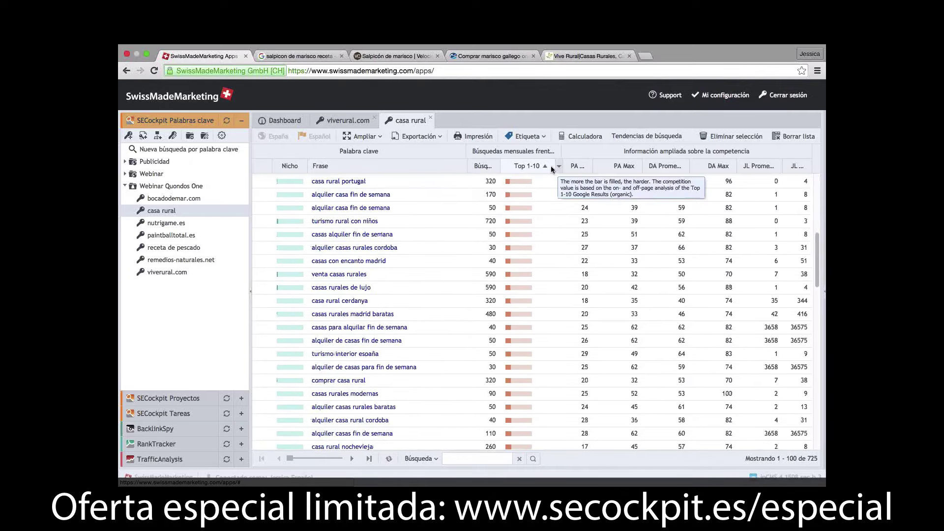
pyautogui.click(528, 166)
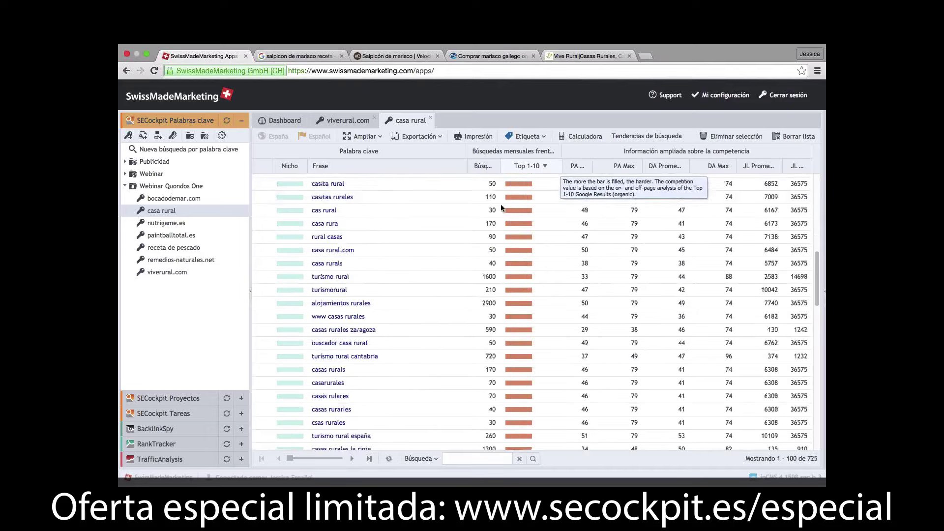
pyautogui.scroll(-10, 504, 202)
pyautogui.scroll(10, 512, 201)
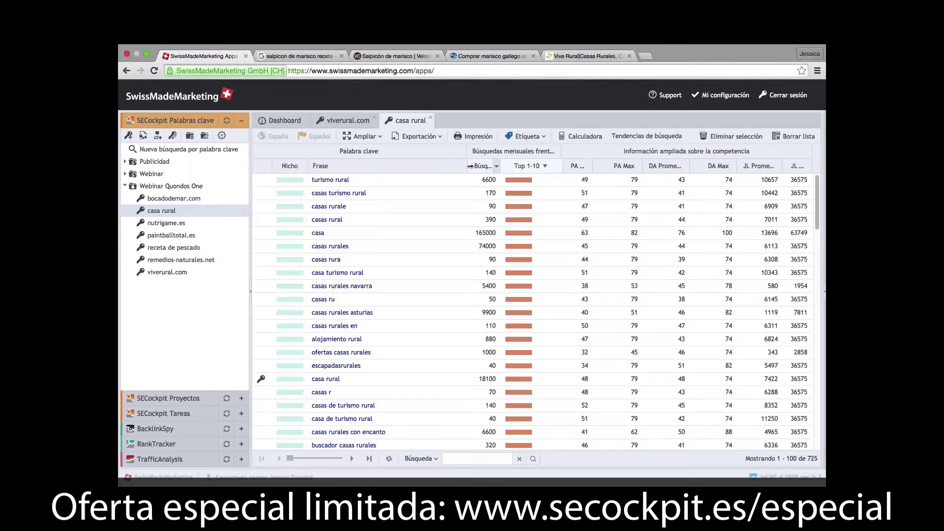
# Step: Hide the Promedio and Max columns for PA, DA and JL competition information in the keyword table
pyautogui.click(496, 166)
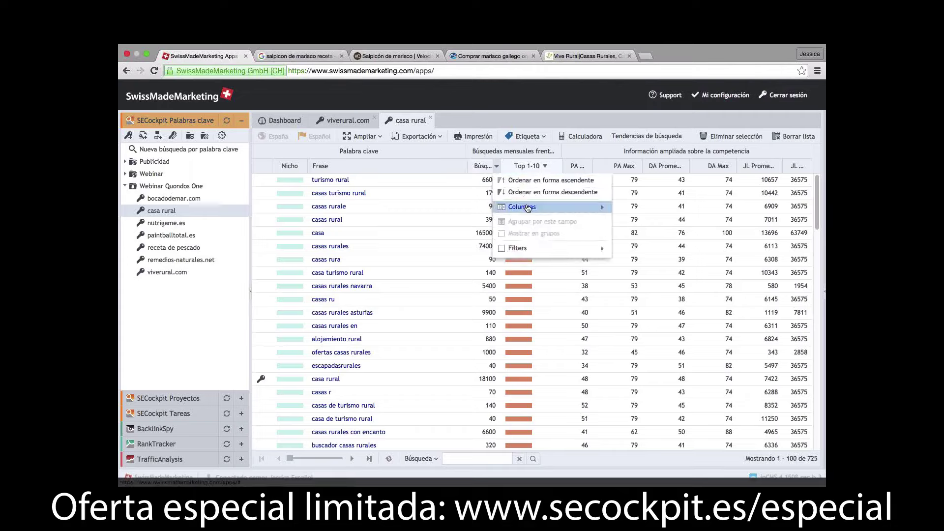
pyautogui.moveTo(528, 208)
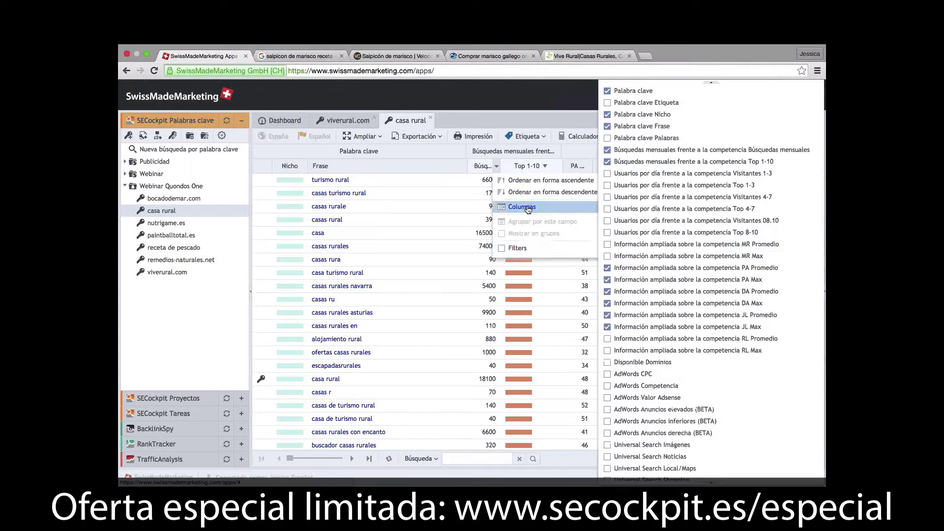
pyautogui.click(616, 269)
pyautogui.click(621, 280)
pyautogui.click(626, 292)
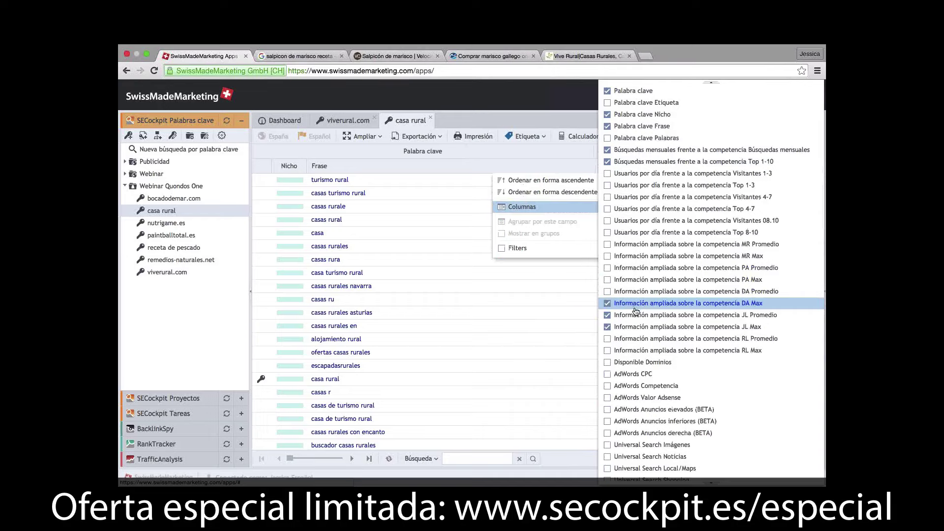
pyautogui.click(635, 305)
pyautogui.click(635, 315)
pyautogui.click(634, 327)
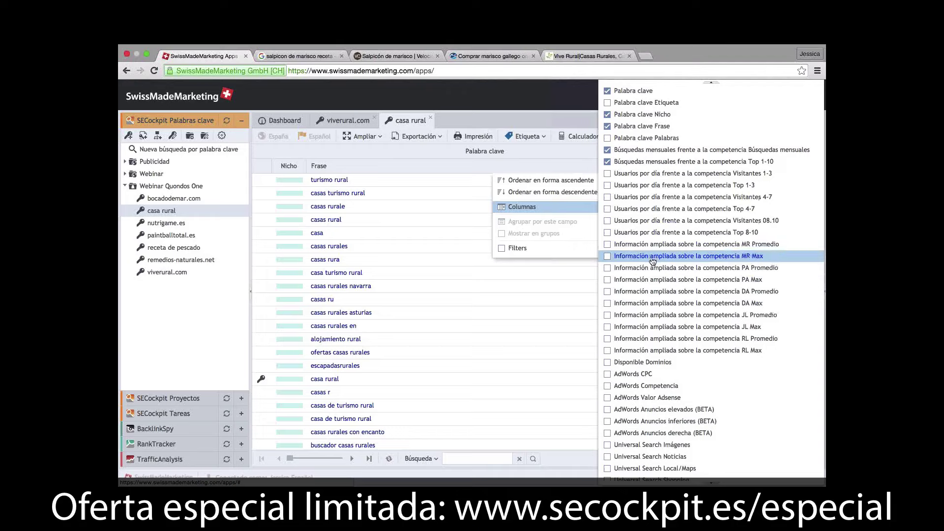
# Step: Show the Disponible Dominios, AdWords CPC, AdWords Competencia and AdWords Valor Adsense columns in the keyword table
pyautogui.click(636, 364)
pyautogui.click(637, 375)
pyautogui.click(639, 387)
pyautogui.click(640, 399)
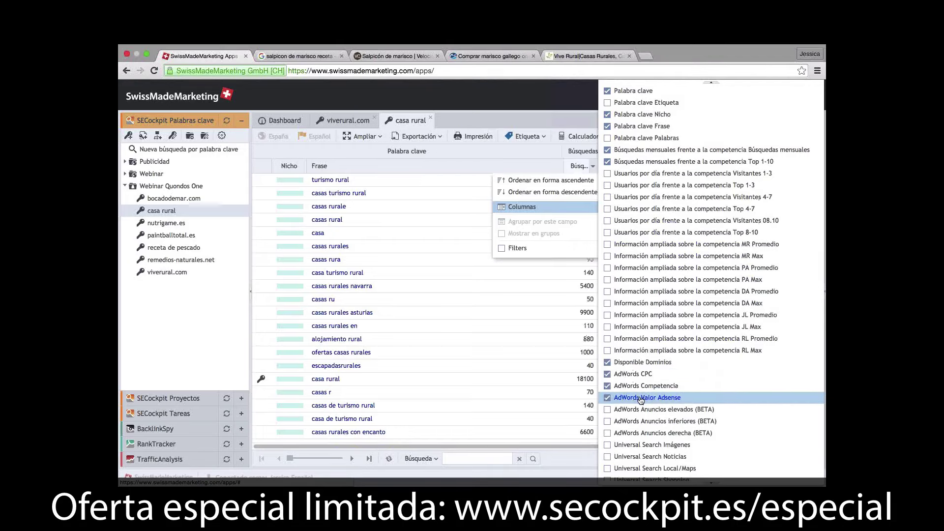
pyautogui.click(601, 205)
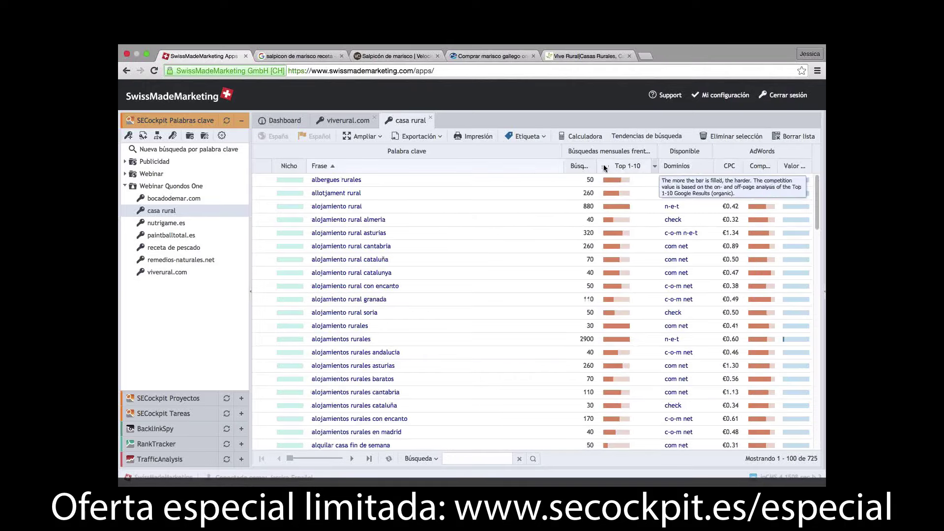
# Step: Narrow the Frase column and review the available domains and AdWords figures for the casa rural keywords
pyautogui.moveTo(562, 166); pyautogui.dragTo(504, 166)
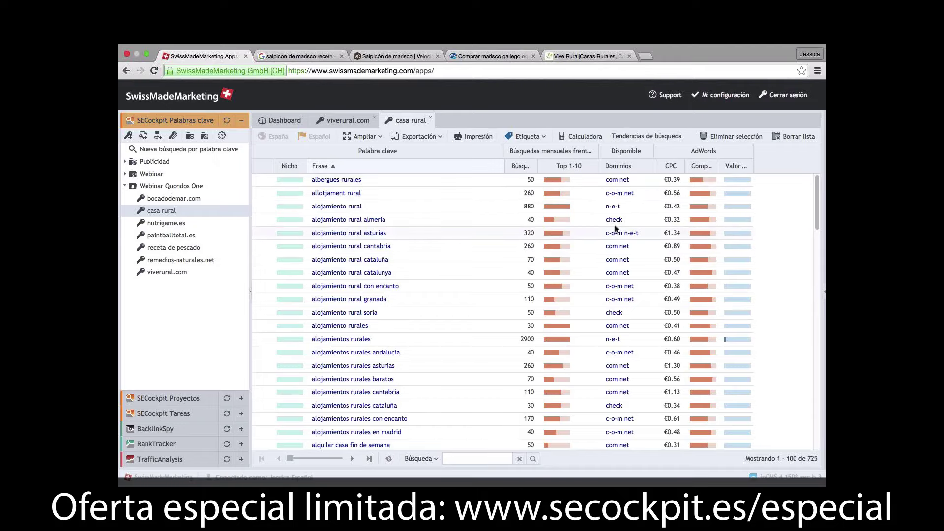
pyautogui.scroll(-3, 621, 227)
pyautogui.scroll(3, 624, 221)
pyautogui.scroll(-15, 634, 289)
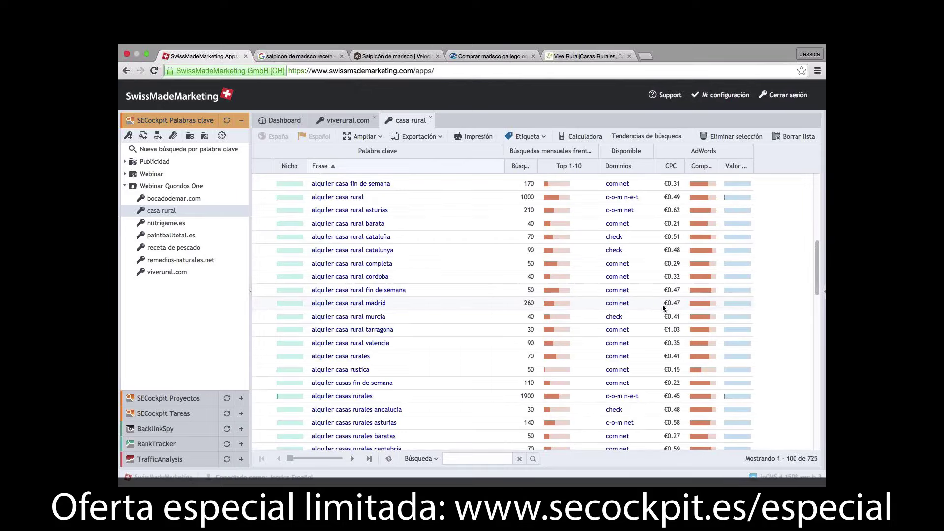
pyautogui.scroll(15, 652, 300)
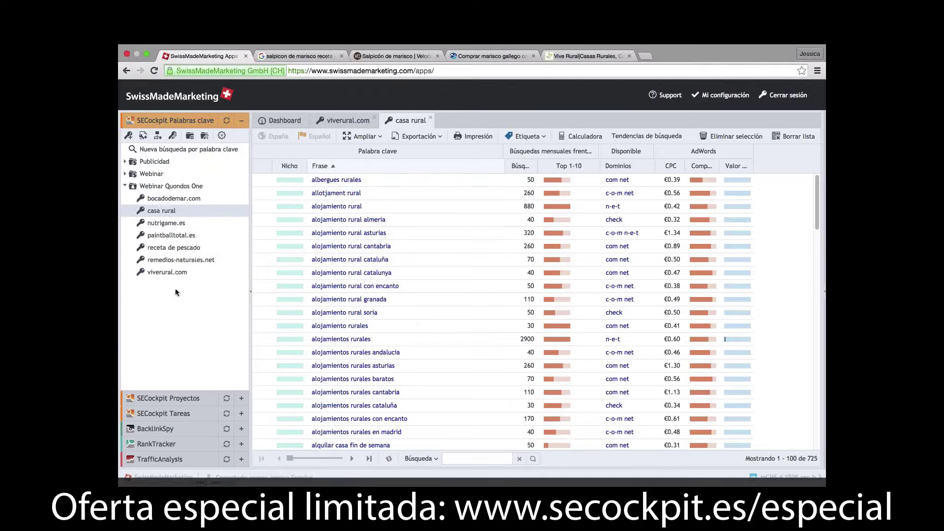
# Step: Try to add a favourites folder named "nombre" with a custom folder icon
pyautogui.click(190, 137)
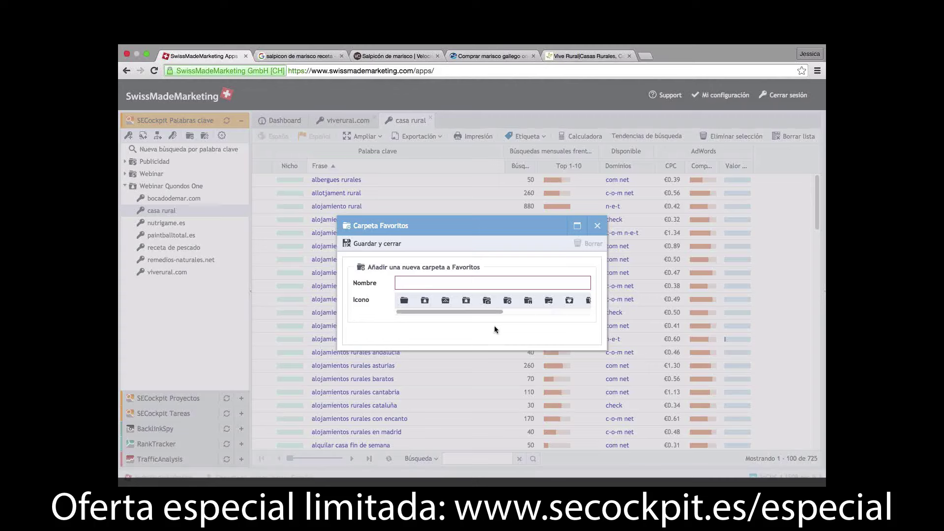
pyautogui.write('nombre')
pyautogui.moveTo(477, 311); pyautogui.dragTo(563, 311)
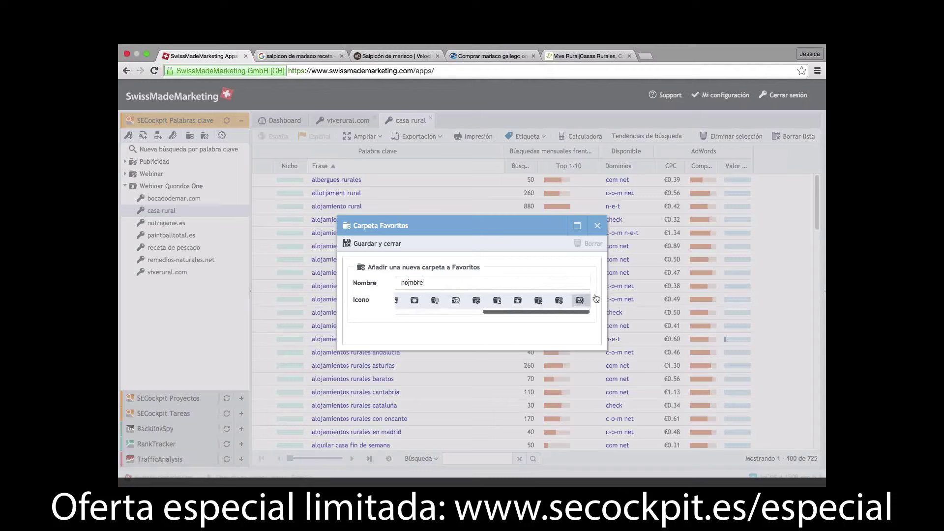
pyautogui.click(538, 302)
pyautogui.click(396, 245)
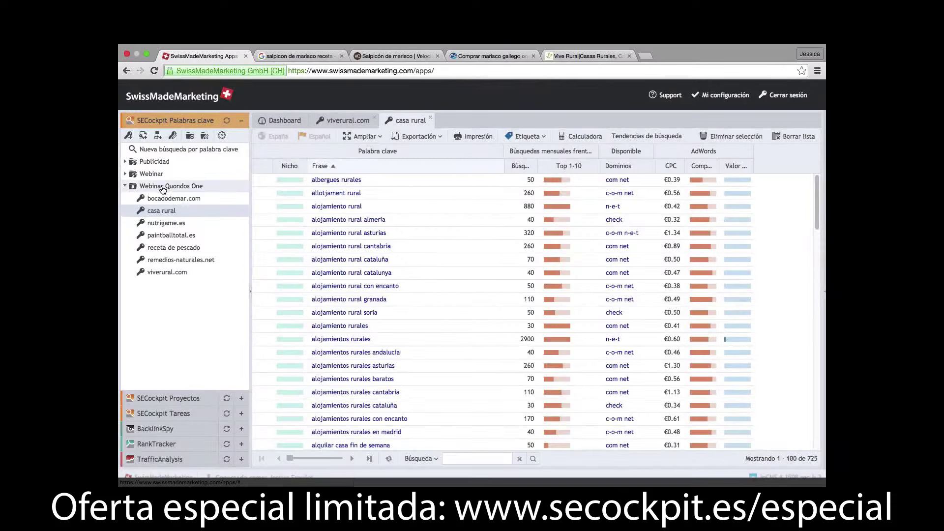
# Step: Close the casa rural list and sort the viverural.com keywords by Nicho in descending order
pyautogui.click(430, 118)
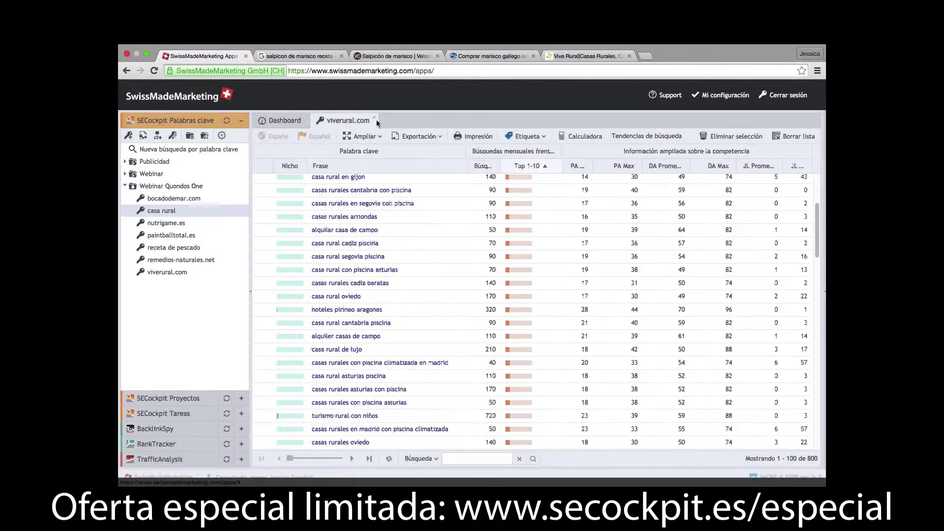
pyautogui.click(126, 187)
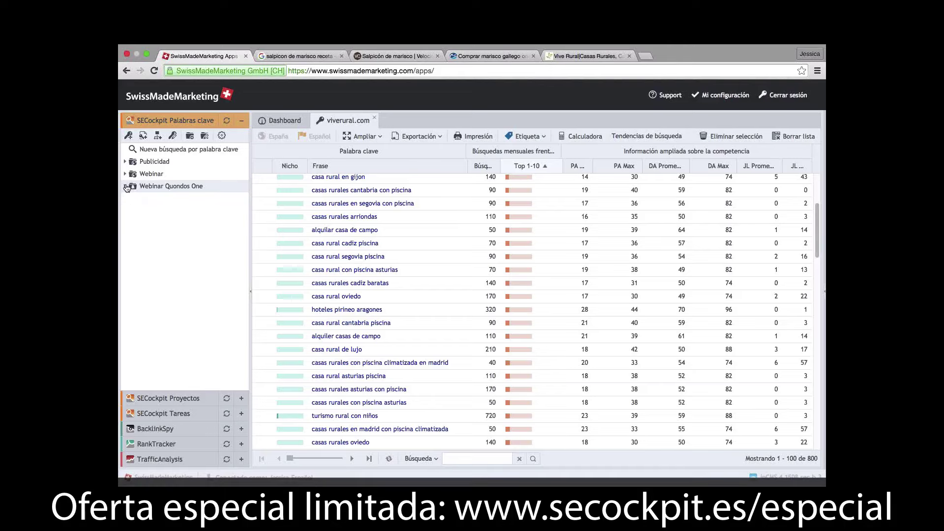
pyautogui.click(126, 187)
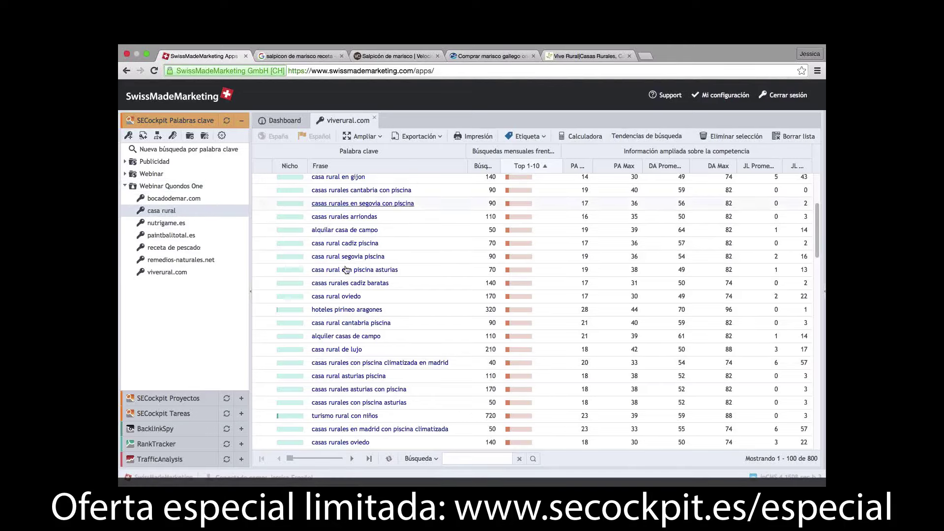
pyautogui.click(318, 166)
pyautogui.click(304, 166)
pyautogui.click(306, 189)
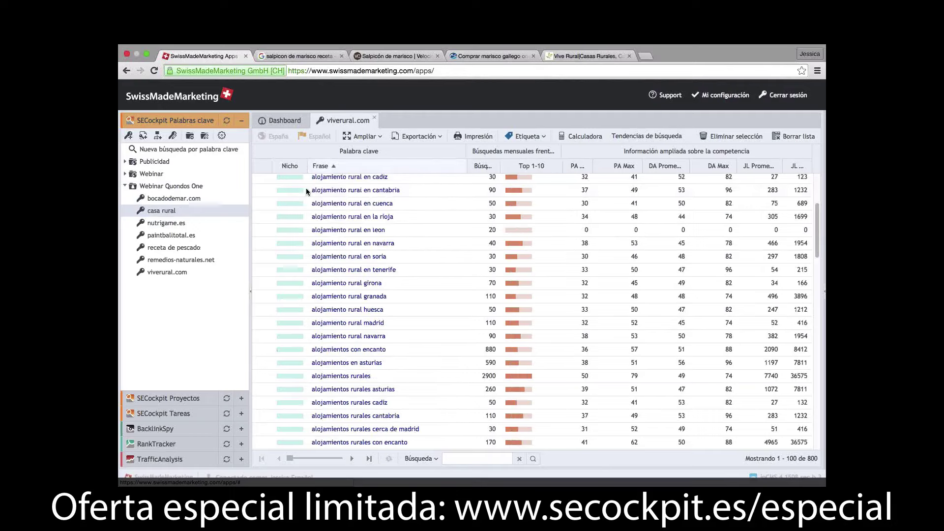
pyautogui.scroll(3, 333, 218)
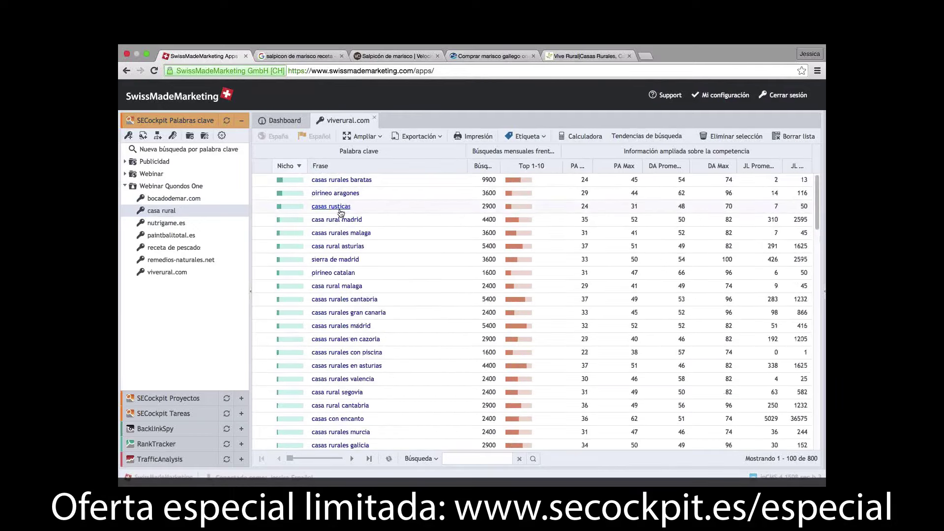
# Step: Add the ten keywords from casas rurales baratas through casas rurales cantabria to the Webinar Quondos One folder and open that folder
pyautogui.click(260, 300)
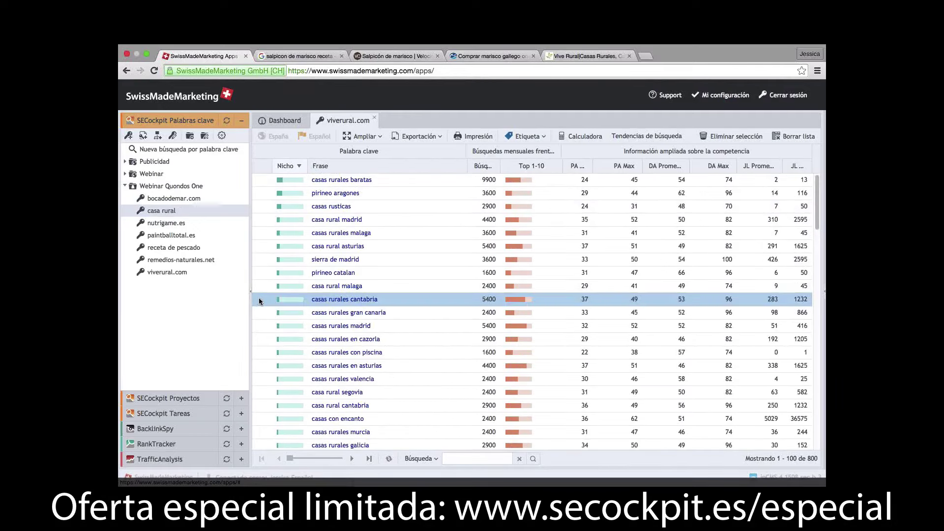
pyautogui.keyDown('shift'); pyautogui.click(268, 180); pyautogui.keyUp('shift')
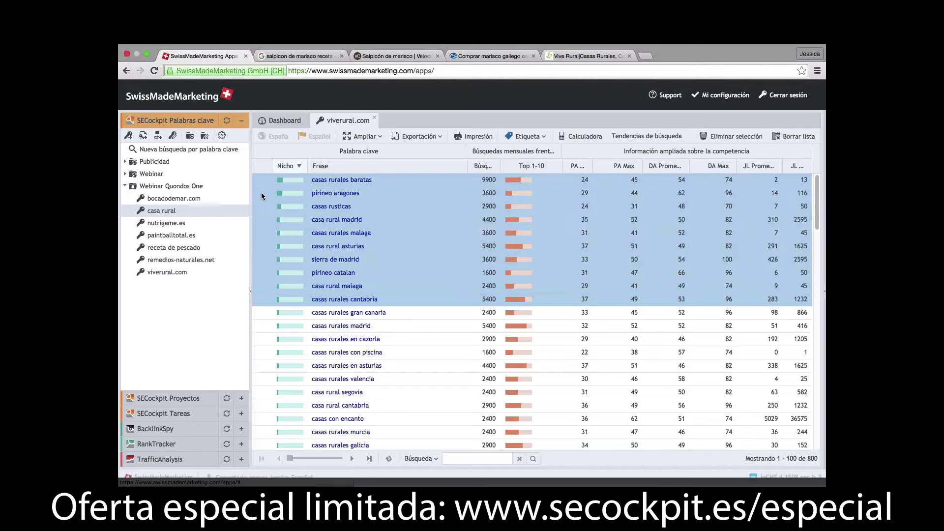
pyautogui.moveTo(261, 182); pyautogui.dragTo(169, 188)
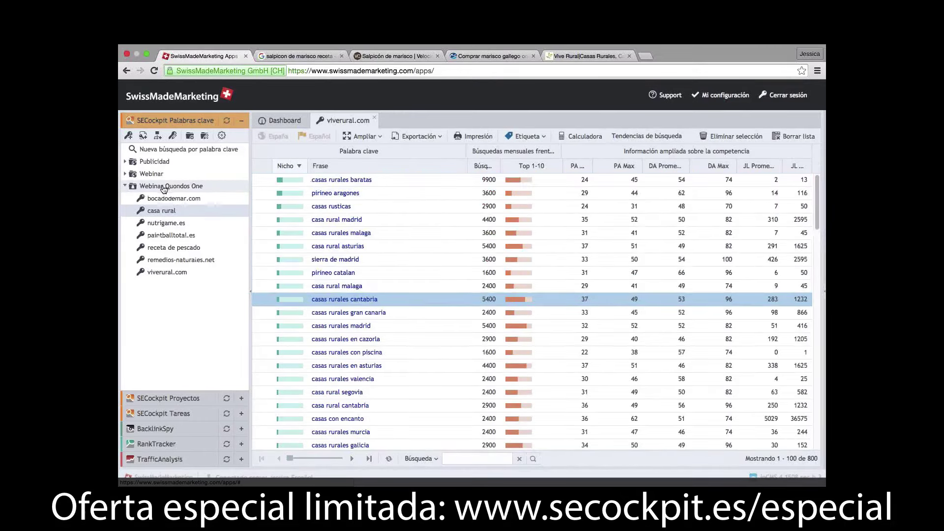
pyautogui.click(162, 190)
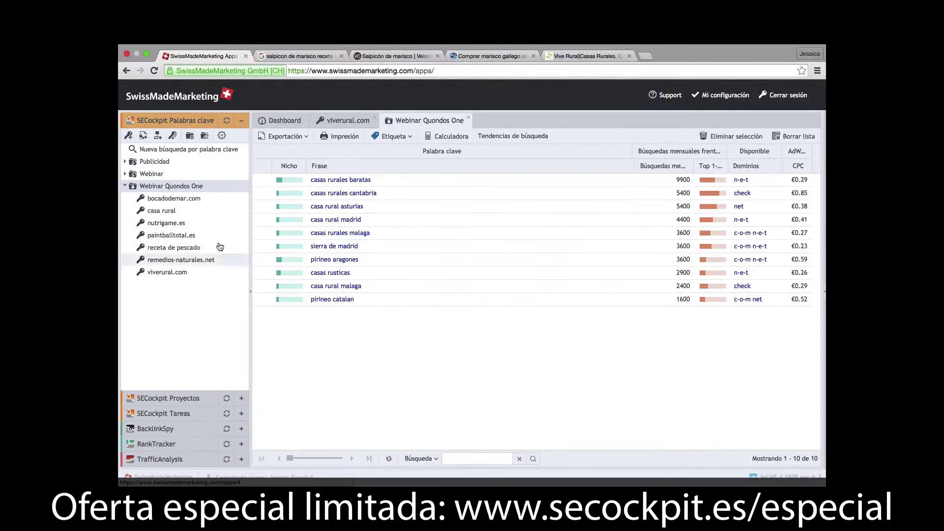
# Step: Add postres faciles, sopa de pescado and pescado al horno from the receta de pescado list to the Webinar Quondos One folder and display its contents
pyautogui.doubleClick(167, 251)
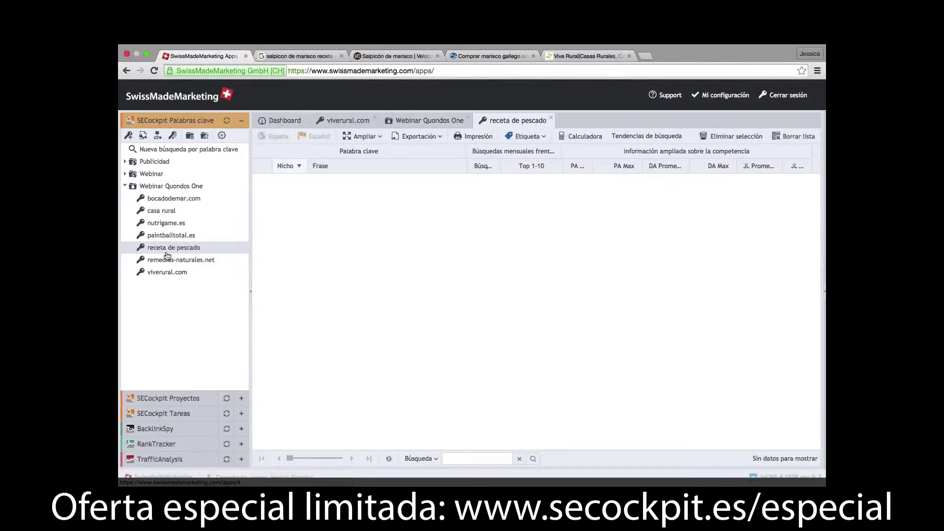
pyautogui.click(259, 208)
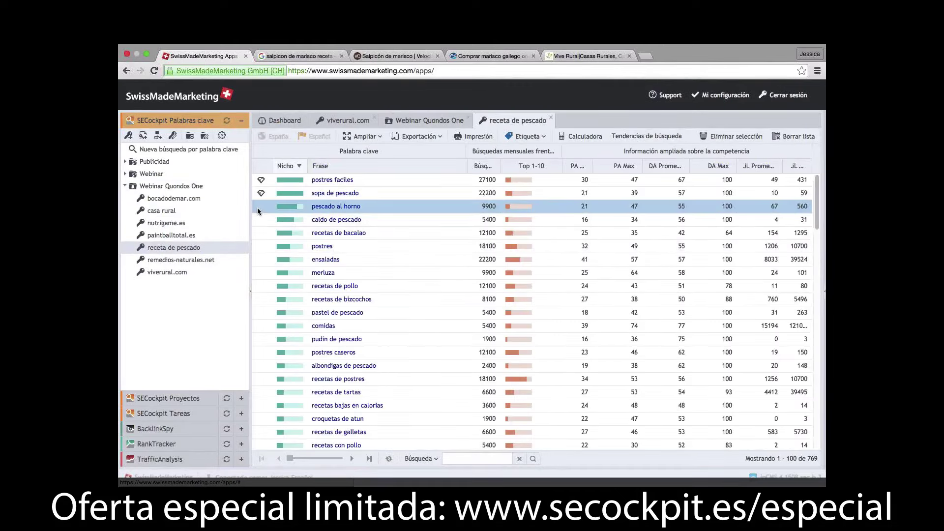
pyautogui.keyDown('shift'); pyautogui.click(265, 181); pyautogui.keyUp('shift')
pyautogui.moveTo(265, 181); pyautogui.dragTo(152, 191)
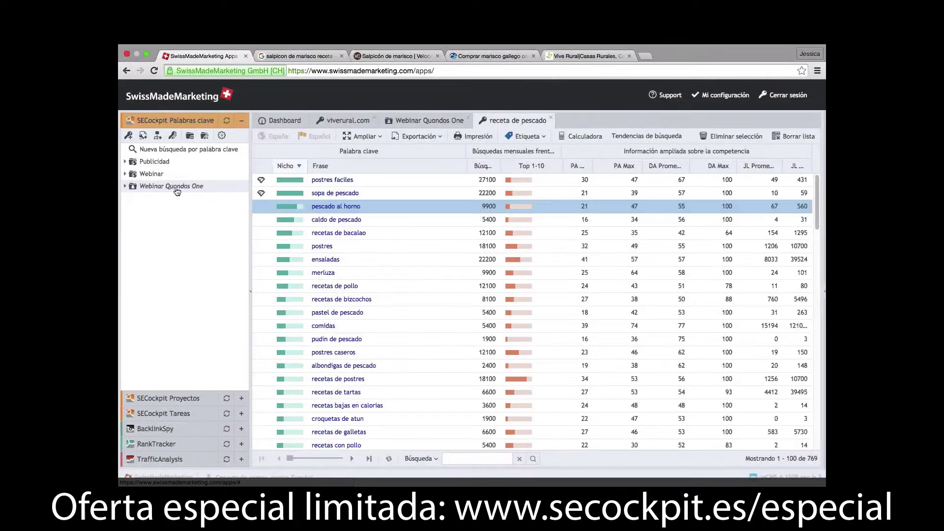
pyautogui.click(155, 191)
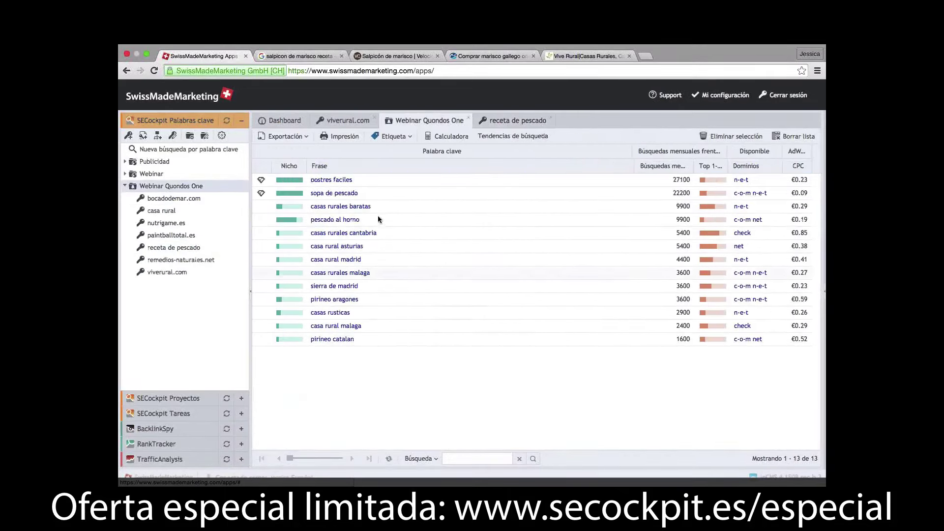
# Step: Tag the keyword pirineo aragones with the purple label in the Webinar Quondos One folder
pyautogui.click(264, 306)
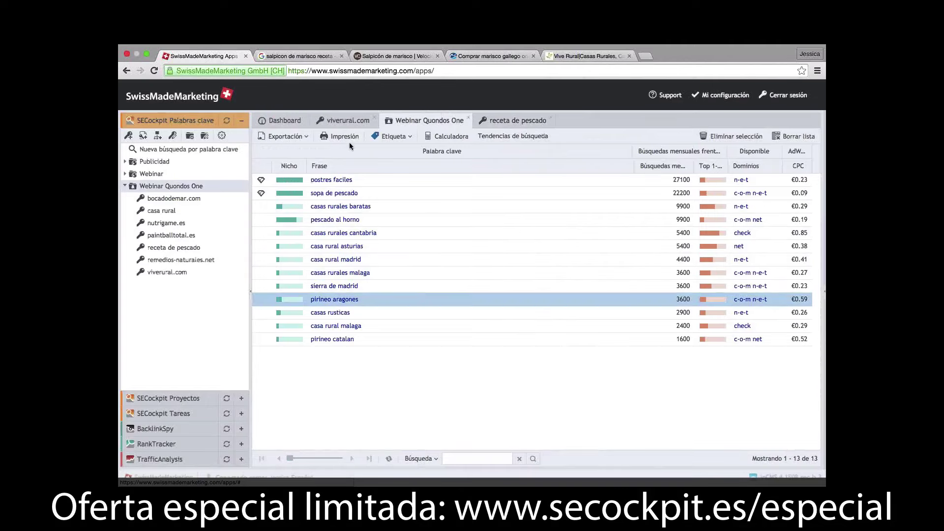
pyautogui.click(406, 140)
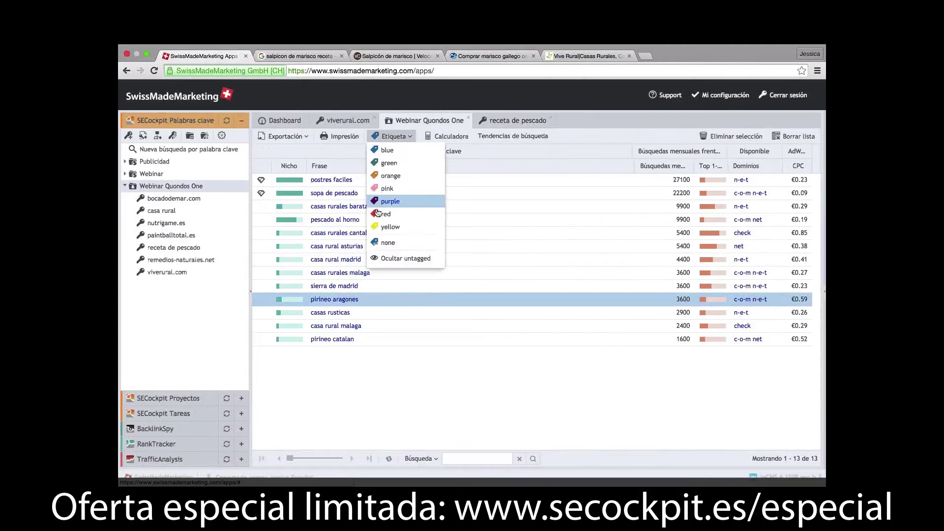
pyautogui.click(393, 200)
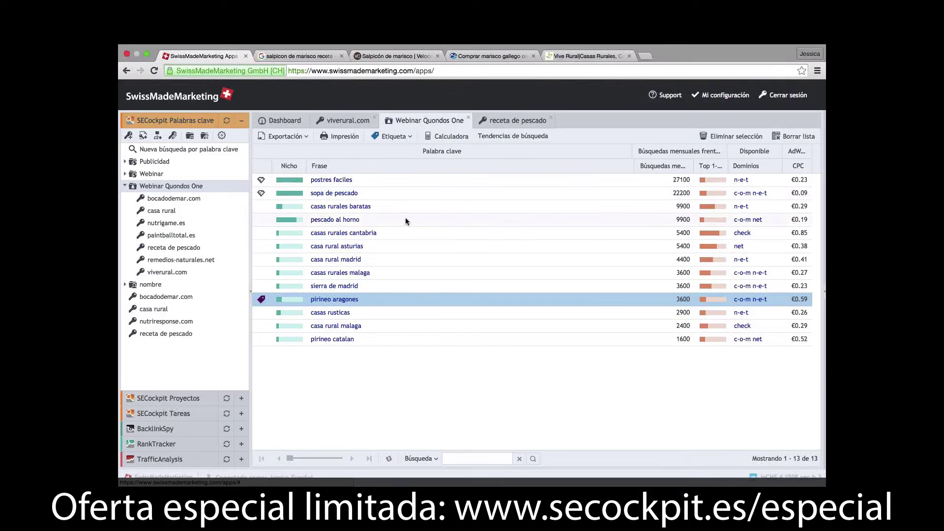
pyautogui.press('super+Tab')
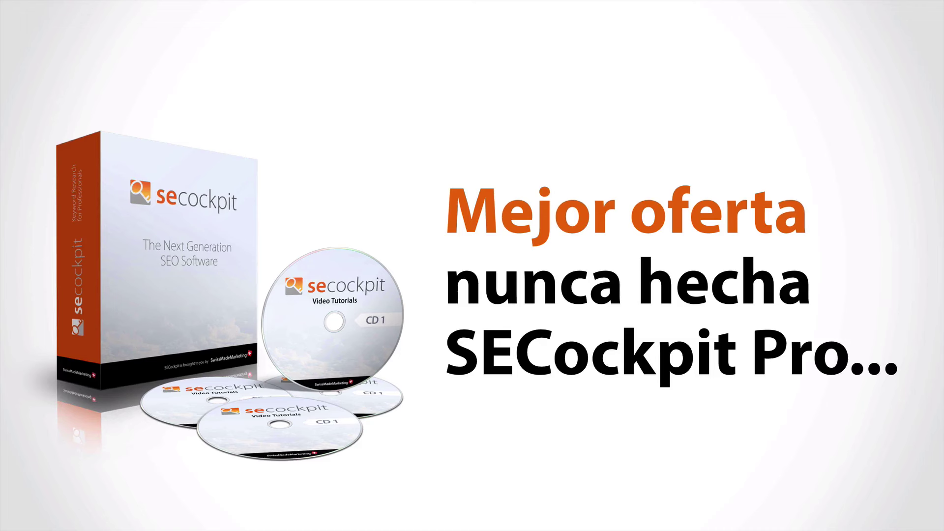